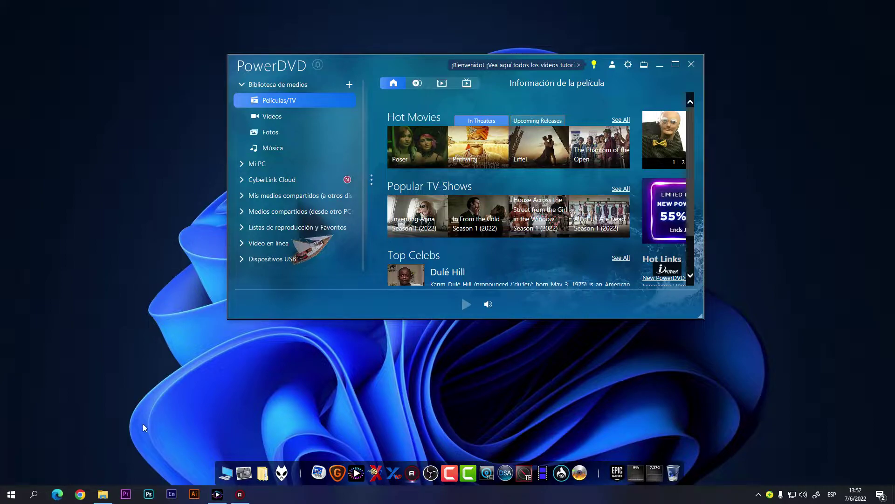
Drag the Warner Test3 disc folder into PowerDVD to play the 3 Godfathers disc menu
click(108, 492)
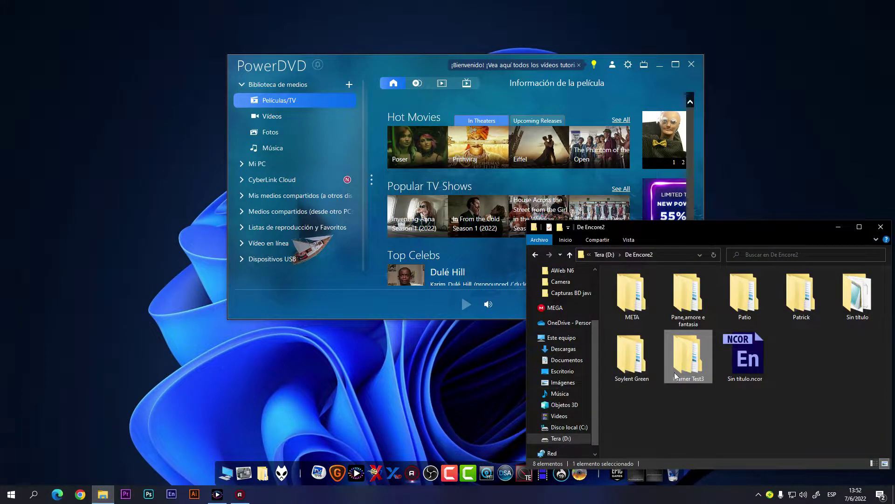
drag(690, 369, 455, 228)
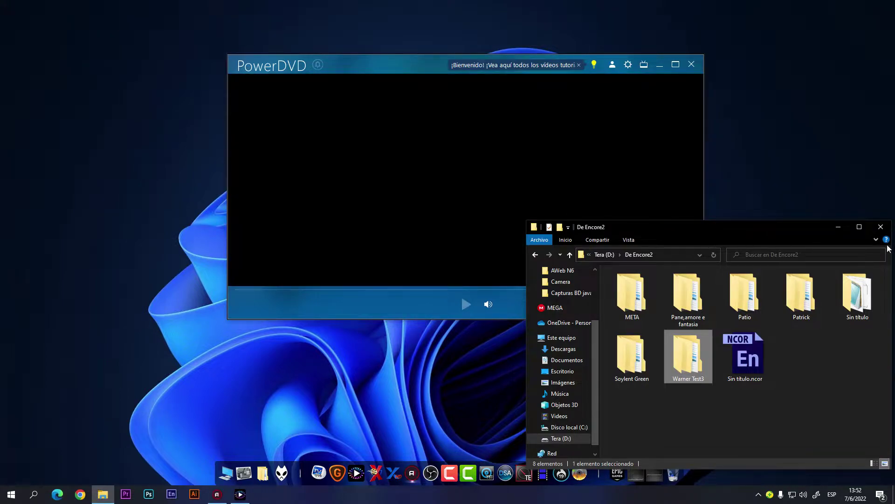
click(843, 228)
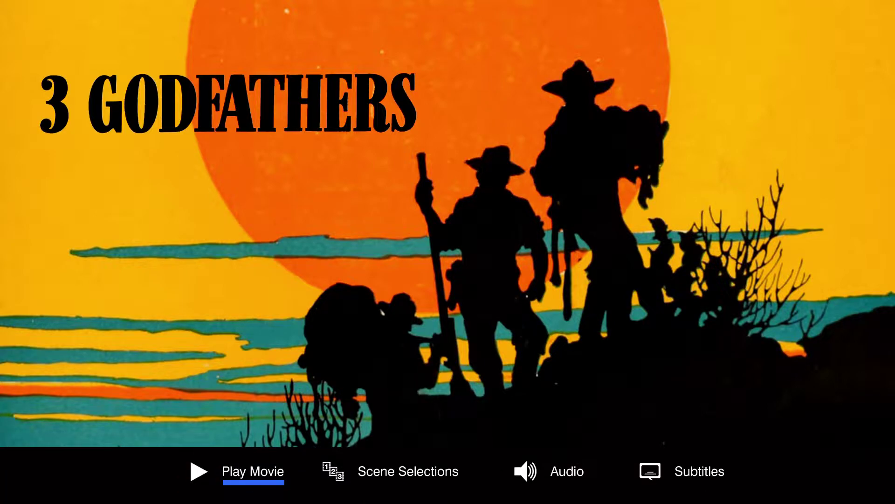
Open Scene Selections and step through the scene thumbnails, then close the strip
key(Right)
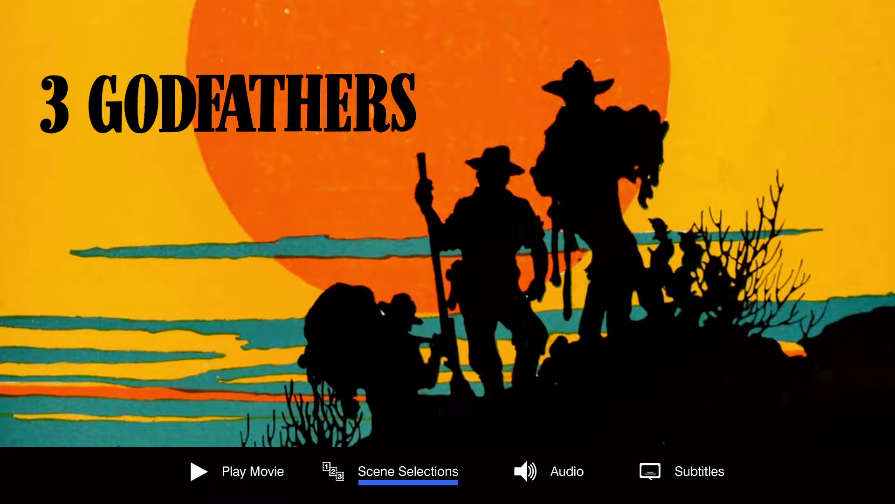
key(Return)
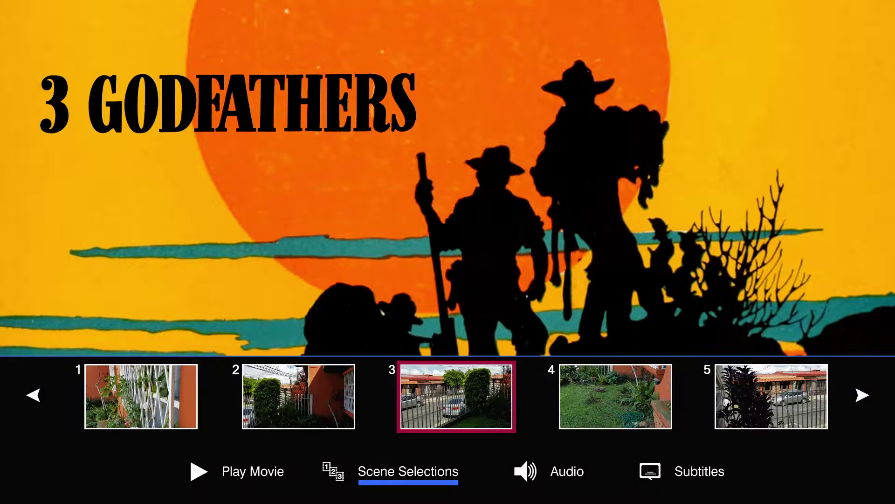
key(Right)
key(Right)
key(Right)
key(Right)
key(Right)
key(Right)
key(Right)
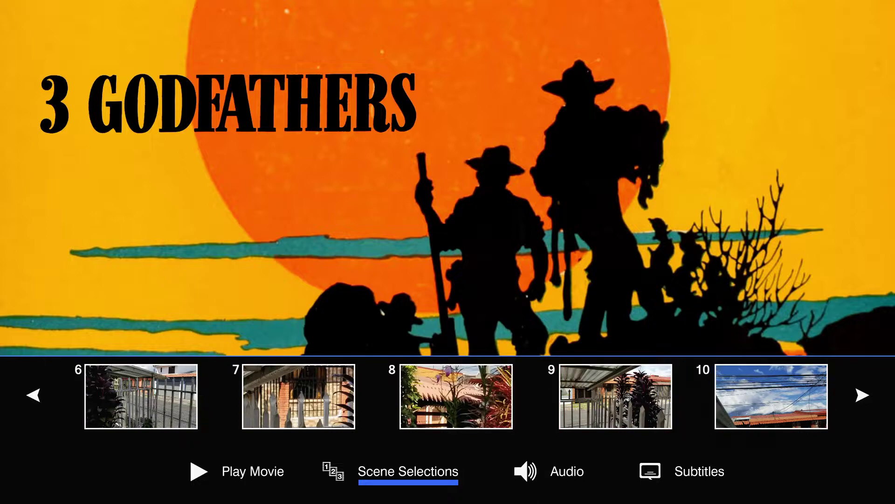
key(Right)
key(Right)
key(Right)
key(Right)
key(Right)
key(Right)
key(Down)
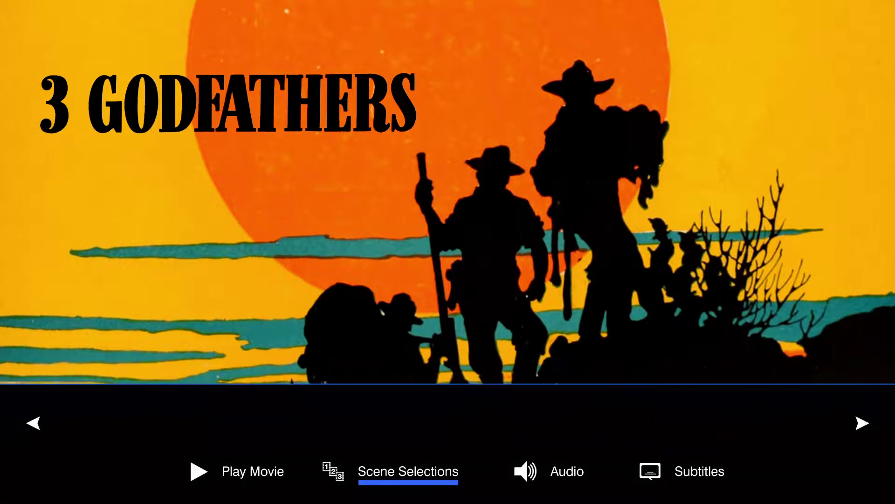
Switch the disc audio track to Spanish Dolby Digital 5.1
key(Right)
key(Return)
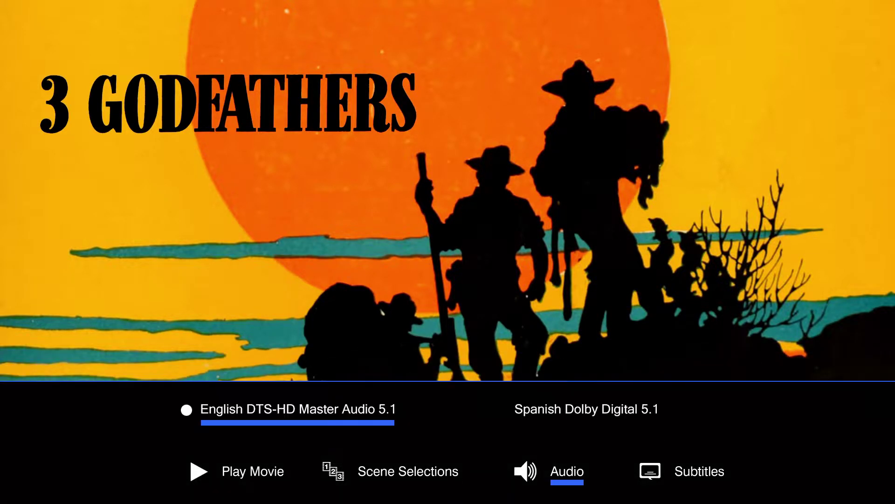
key(Right)
key(Left)
key(Right)
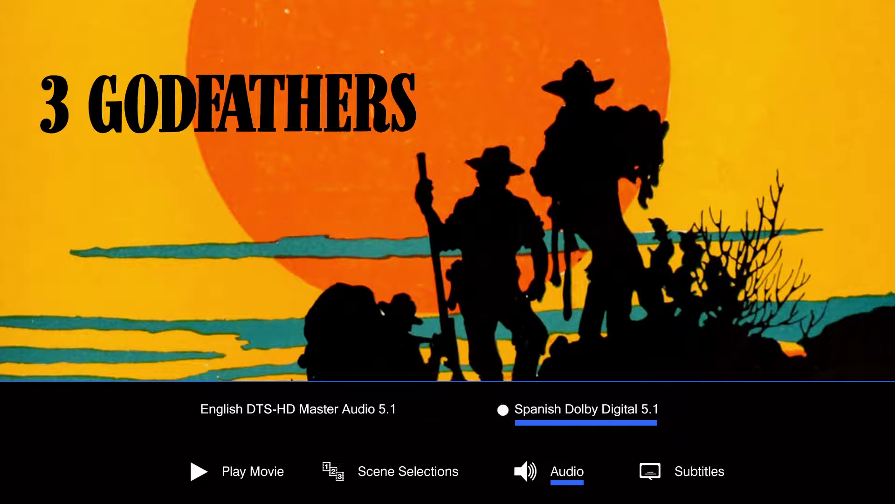
Browse the subtitle choices to the off option, then return focus to Scene Selections
key(Down)
key(Right)
key(Return)
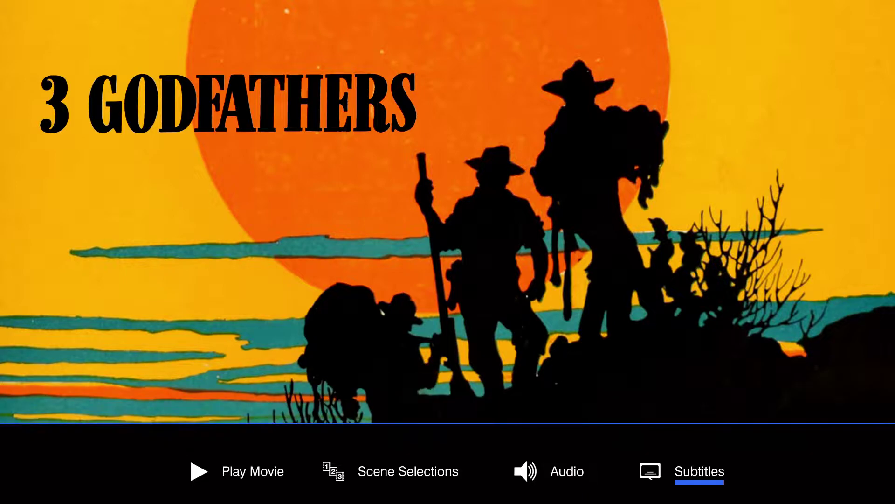
key(Right)
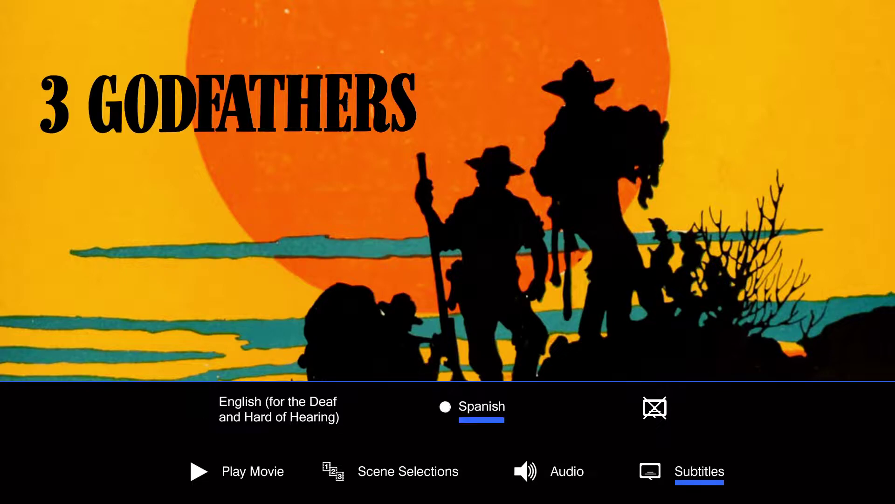
key(Right)
key(Return)
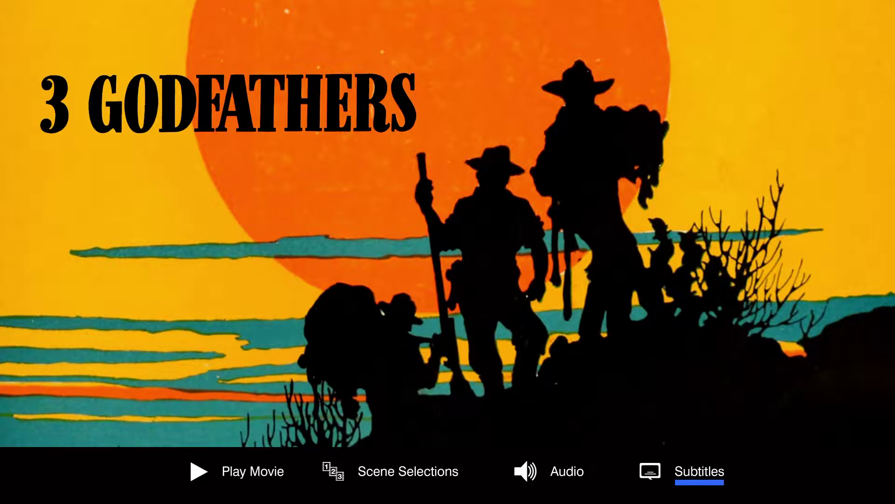
key(Left)
key(Left)
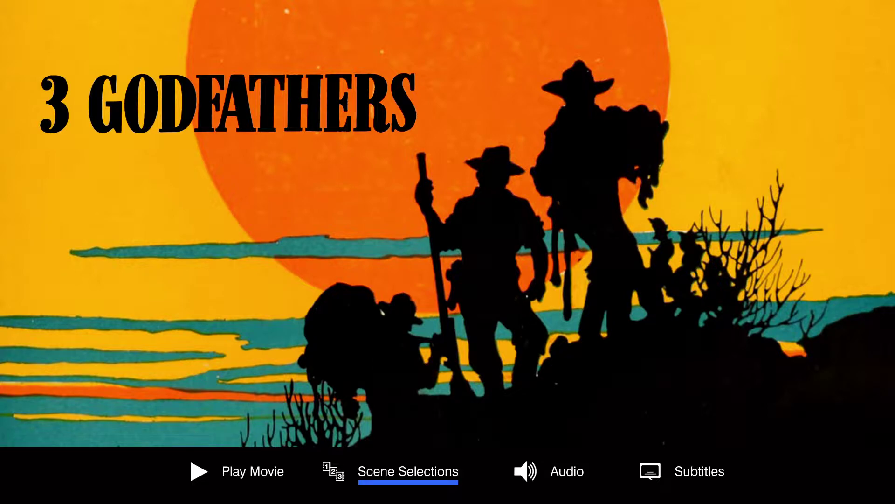
Open and close the Scene Selections thumbnail strip several times
key(Return)
key(Escape)
key(Return)
key(Escape)
key(Return)
key(Escape)
key(Return)
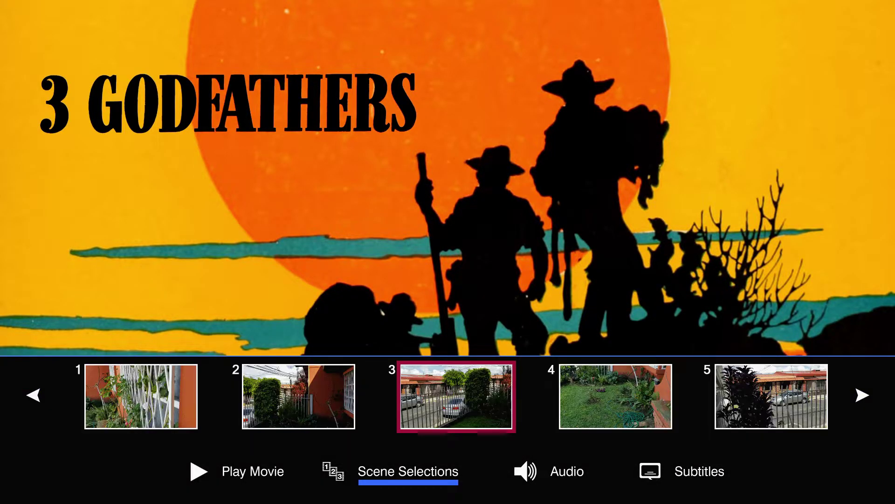
key(Escape)
Choose the Spanish audio track in the Audio options
key(Right)
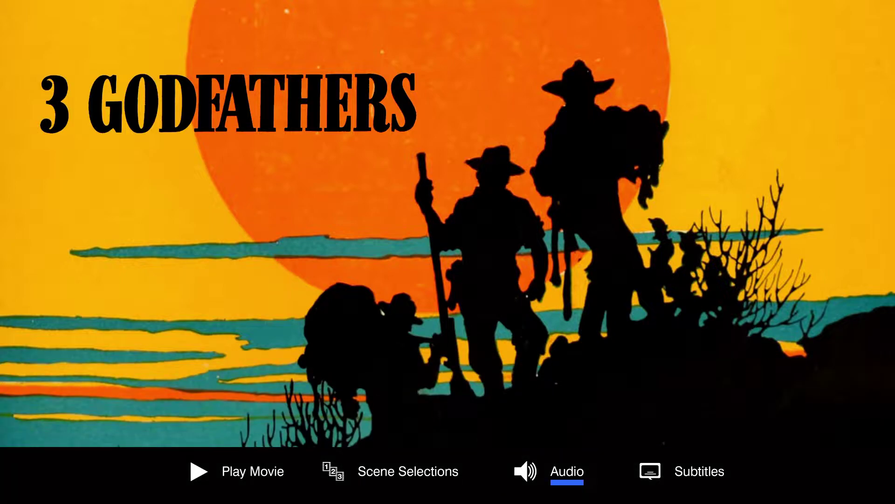
key(Return)
key(Right)
key(Left)
key(Right)
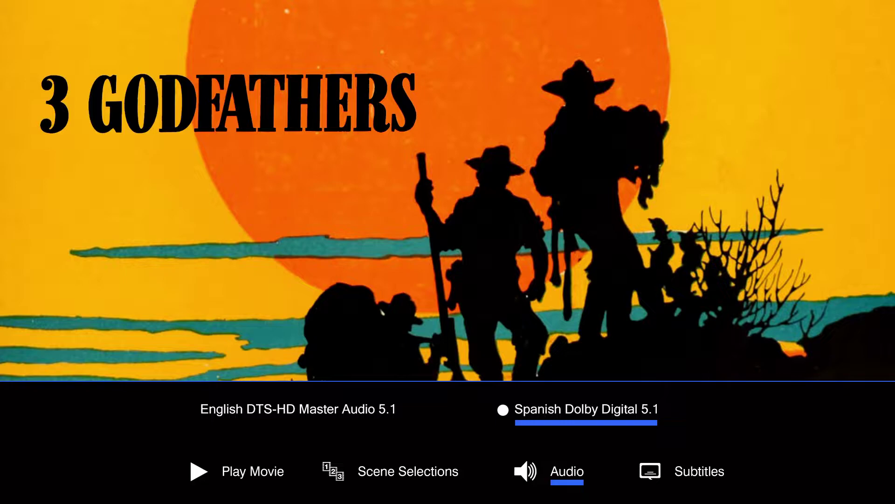
key(Escape)
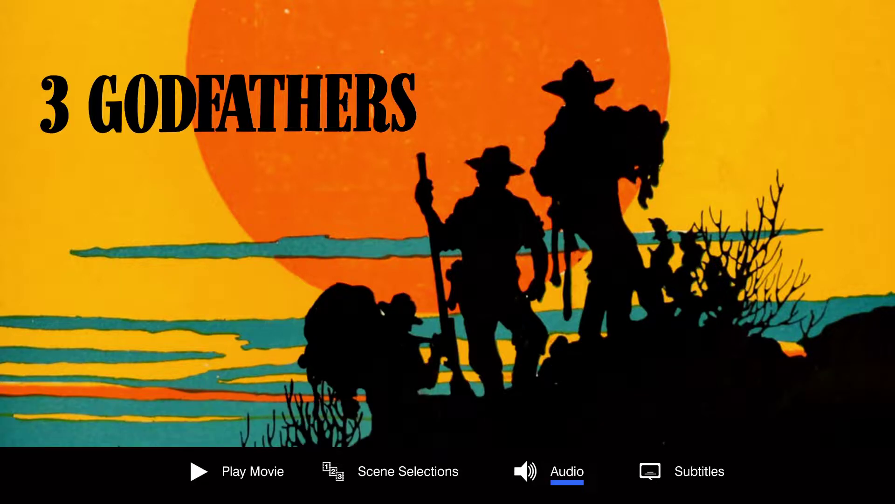
Set the subtitles to English SDH
key(Right)
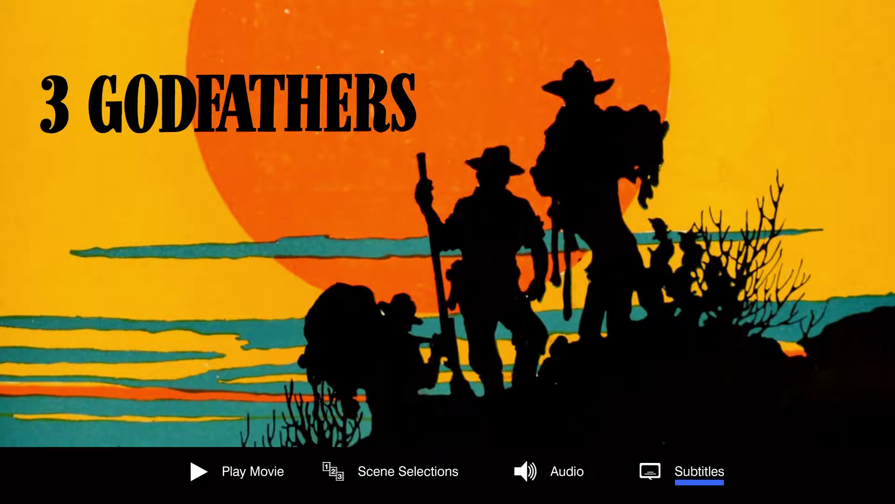
key(Return)
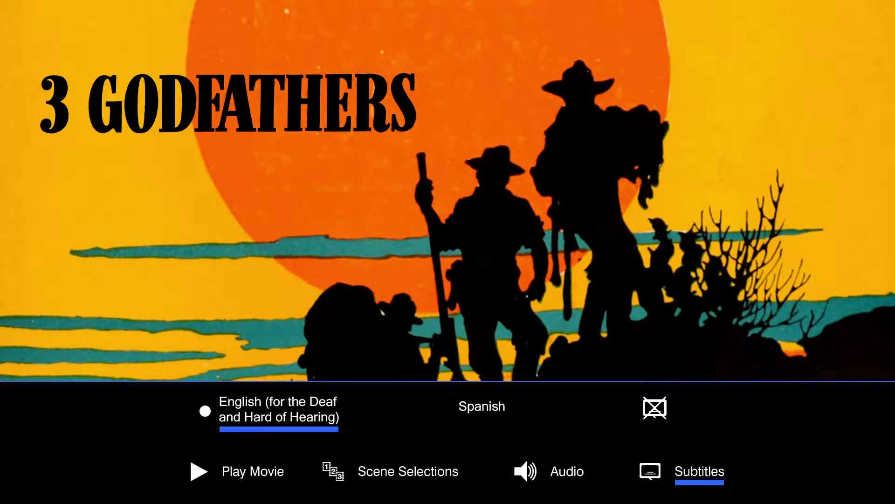
key(Escape)
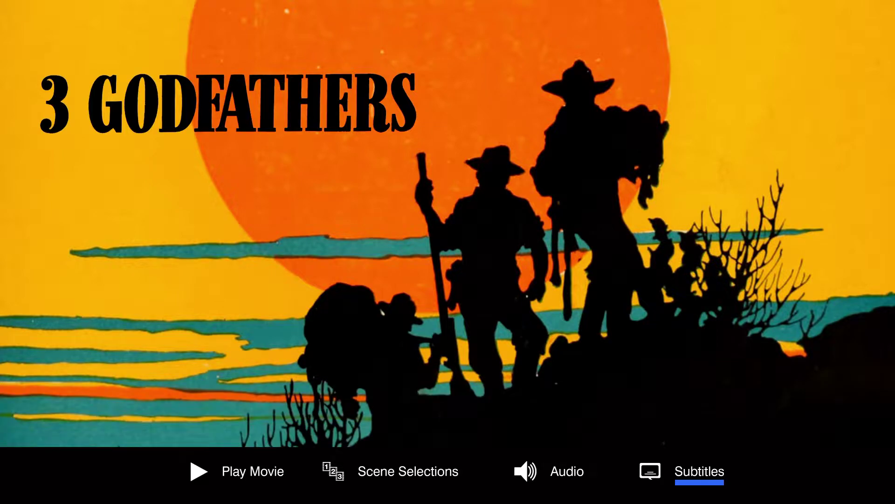
Reopen Scene Selections and page the thumbnails on to scenes 6–10
key(Left)
key(Left)
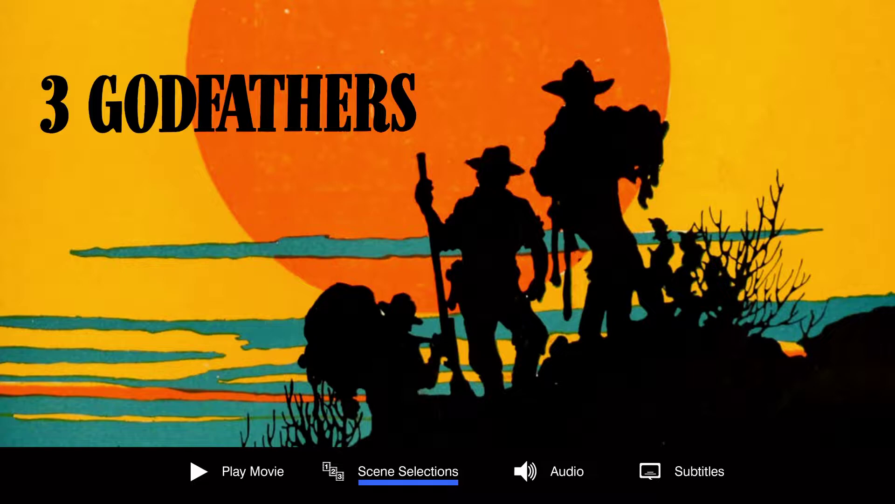
key(Left)
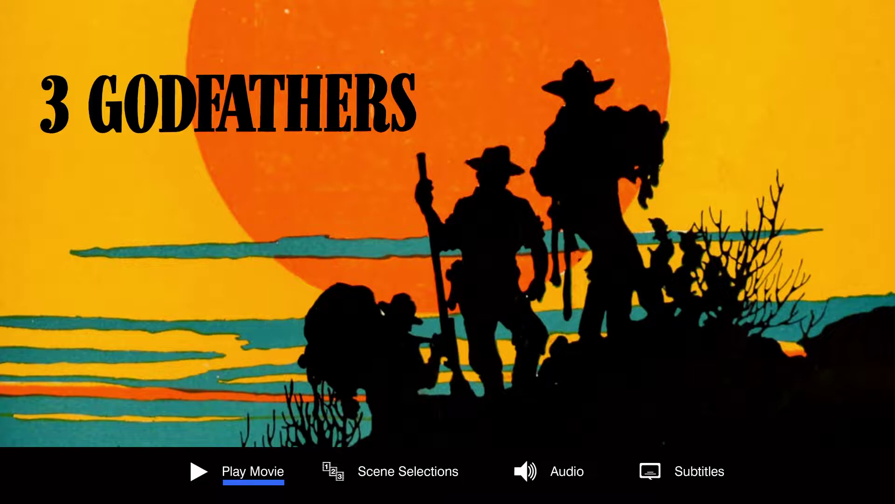
key(Right)
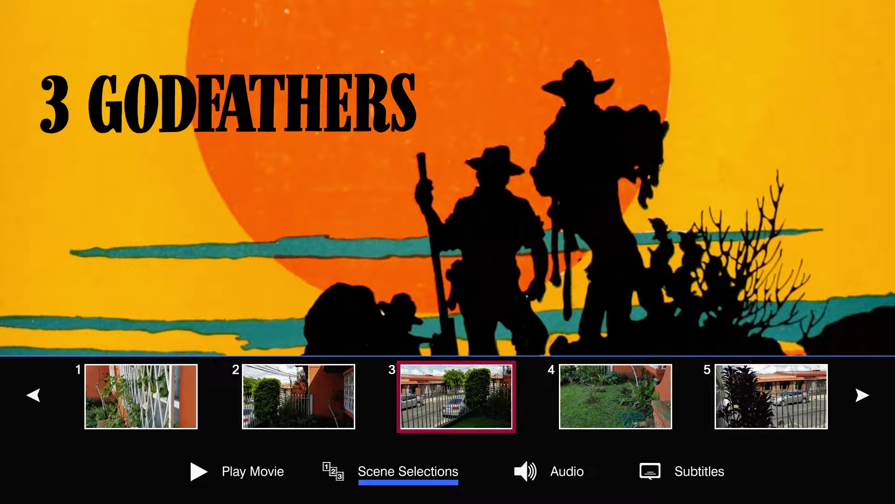
click(862, 395)
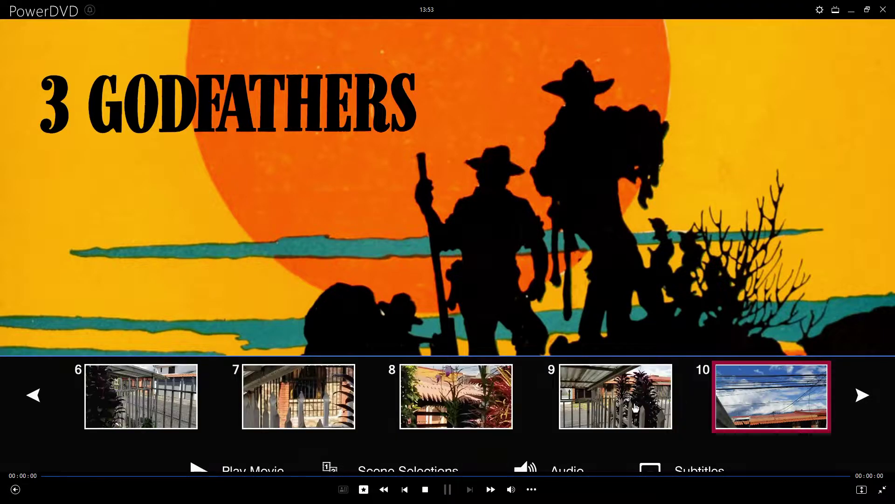
Move the scene highlight to scene 9, go full screen, and close the scene thumbnail row
key(Right)
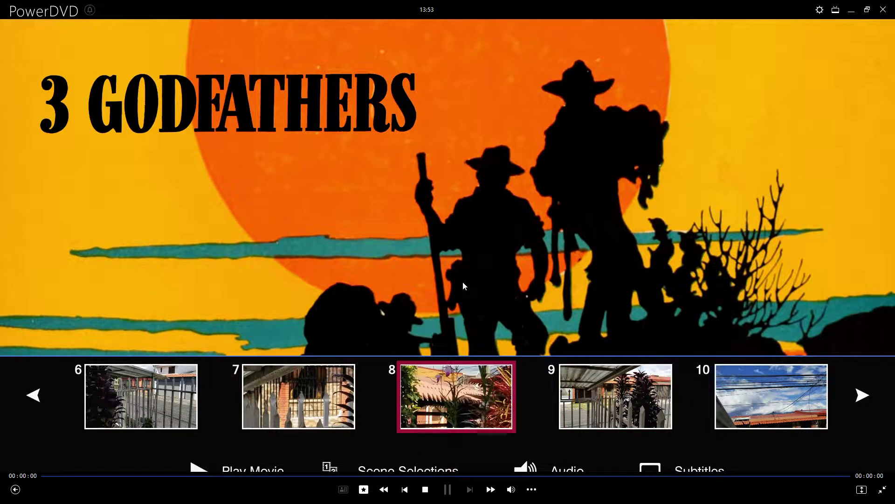
key(Escape)
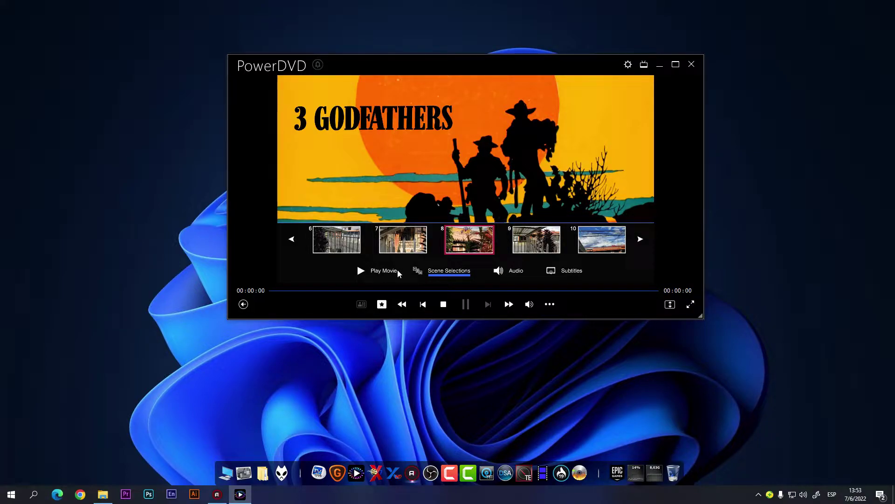
key(Right)
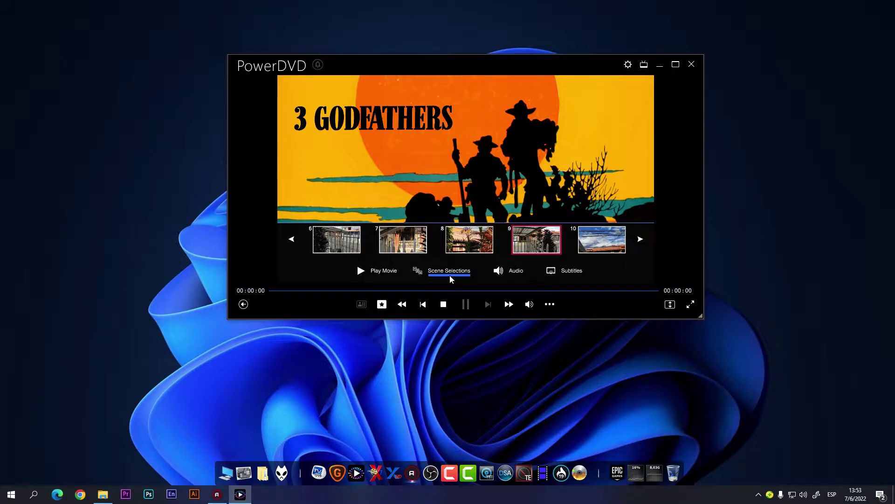
key(z)
key(Left)
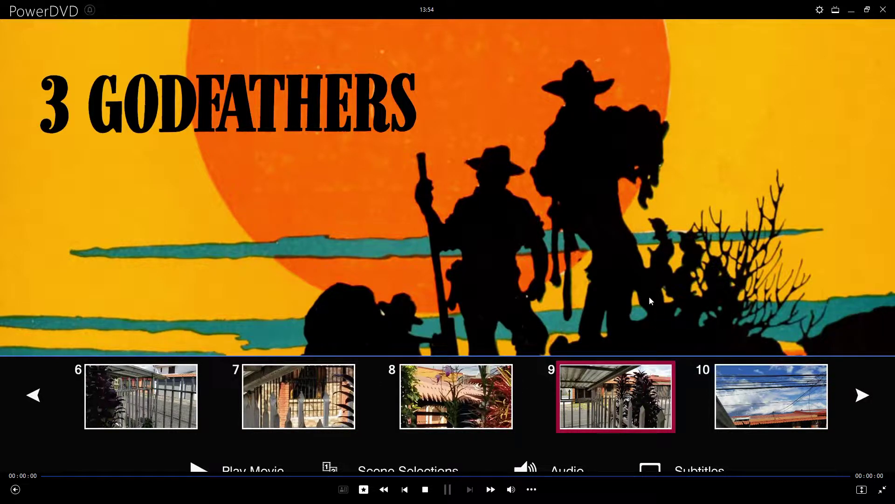
key(Down)
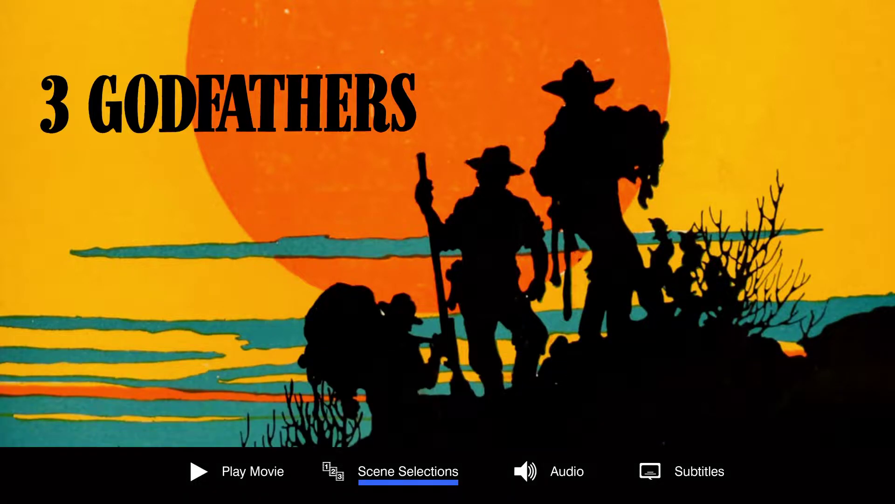
key(Left)
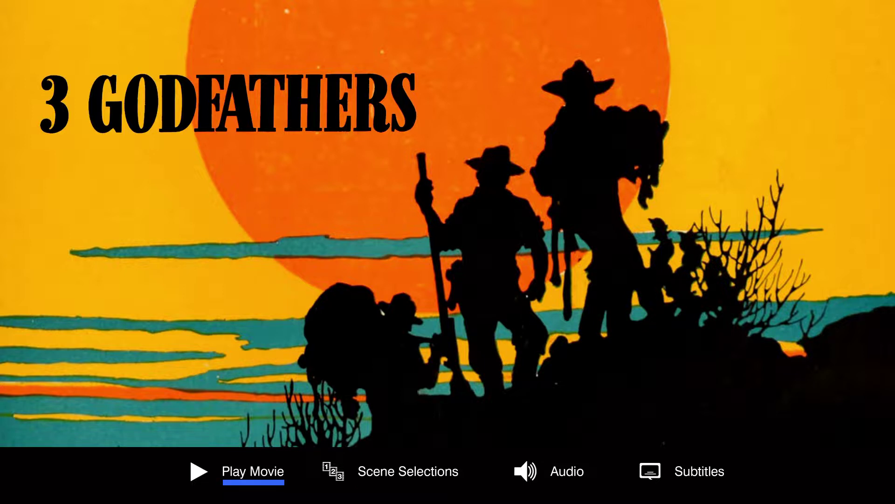
key(Return)
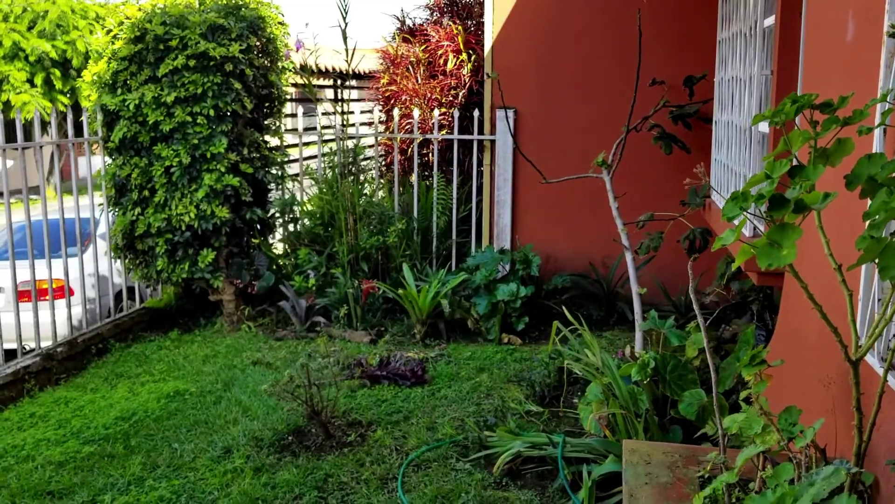
key(Right)
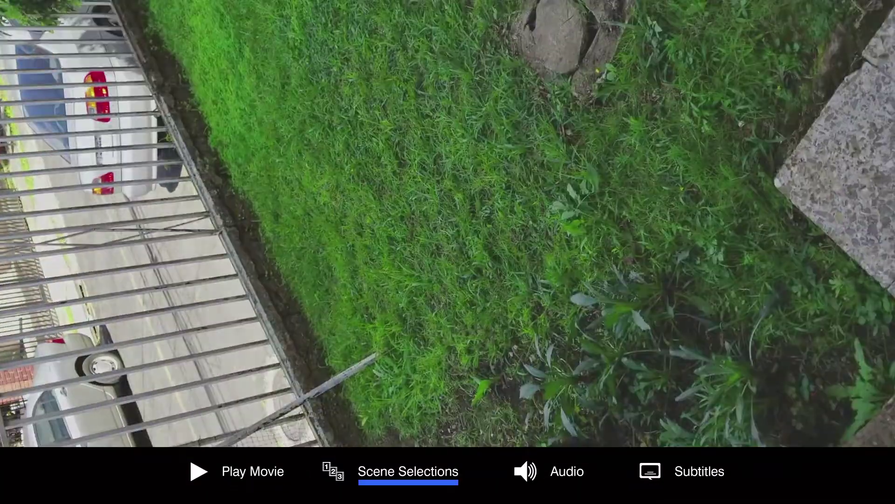
key(Left)
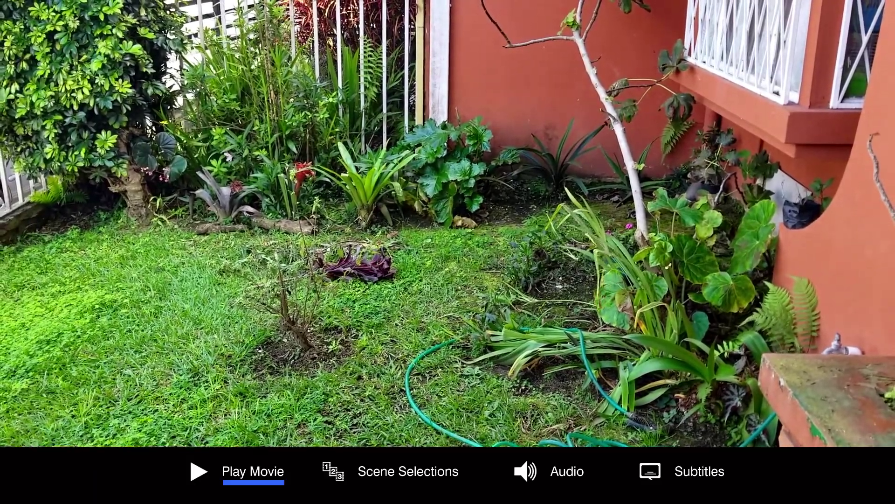
key(Right)
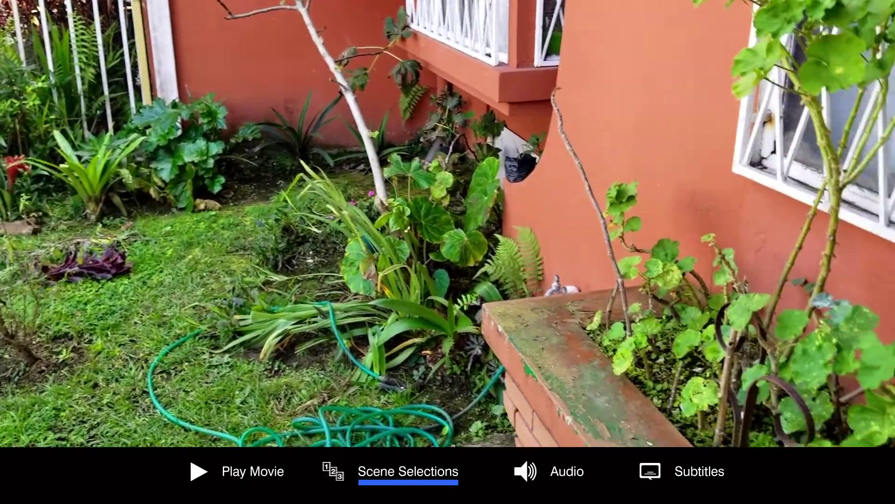
key(Right)
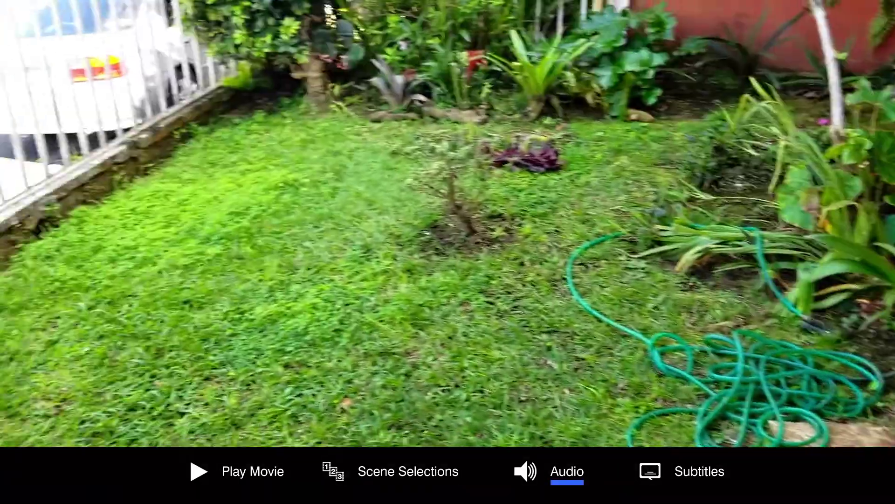
key(Right)
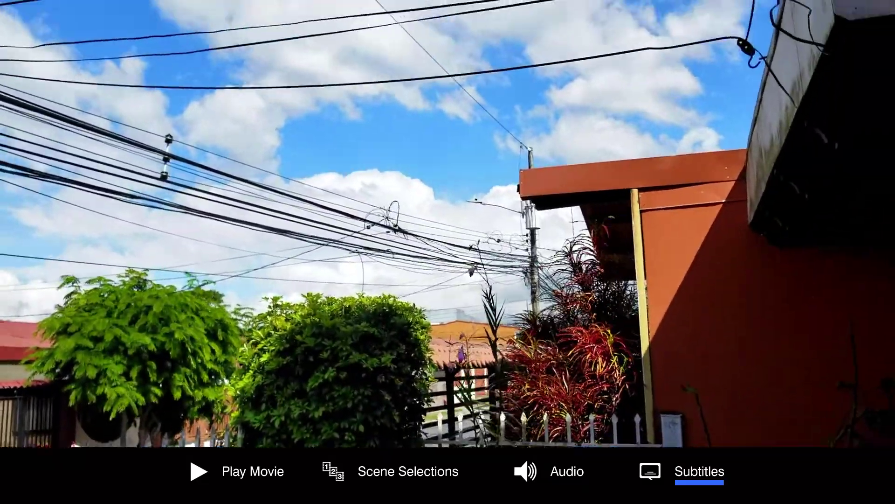
key(Left)
key(Left)
key(Return)
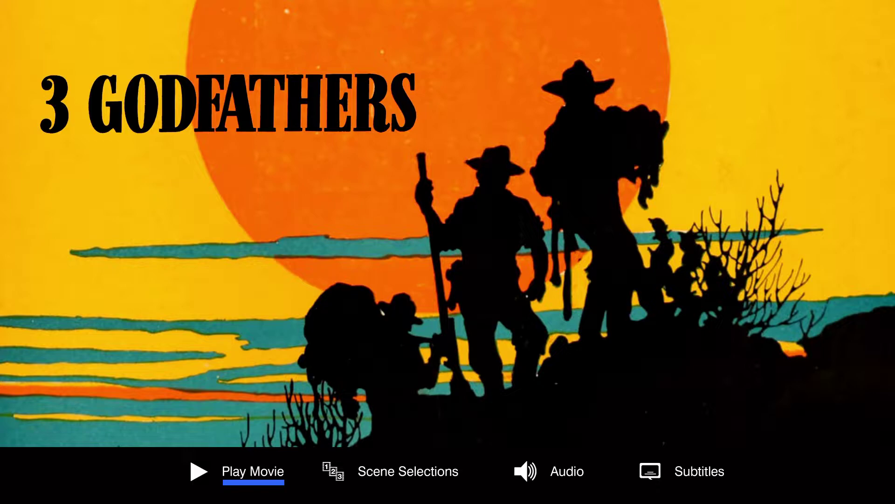
Open the scene thumbnails and move the highlight across scenes 1, 2, 3 and 5
key(Right)
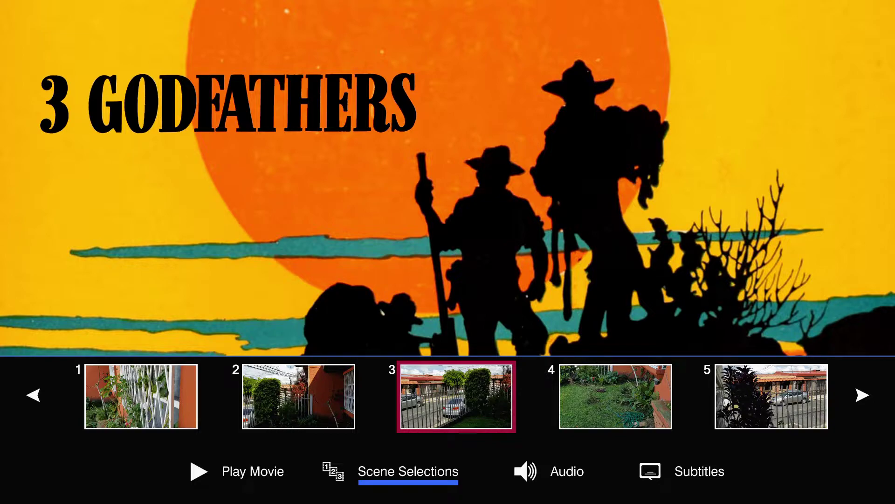
key(Left)
key(Right)
key(Left)
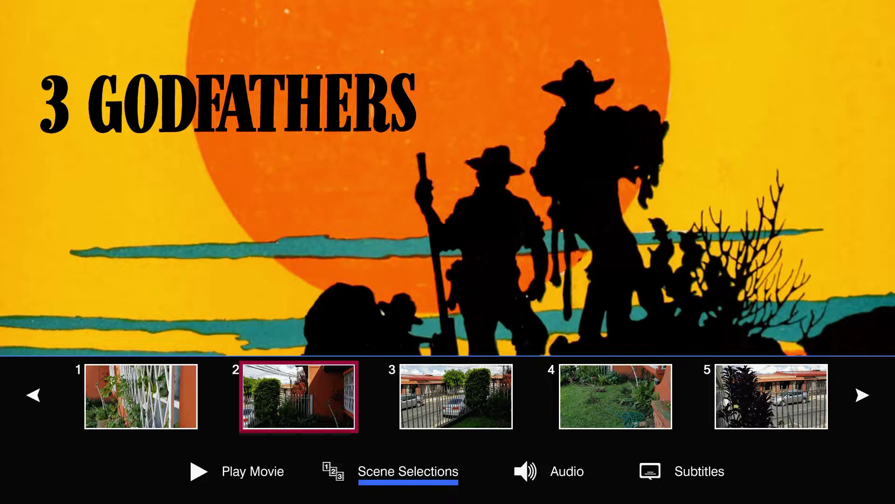
click(141, 396)
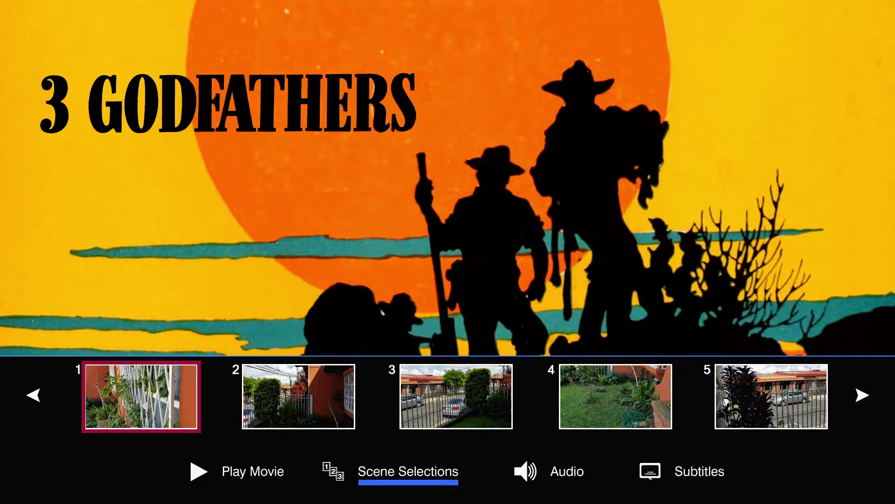
click(298, 396)
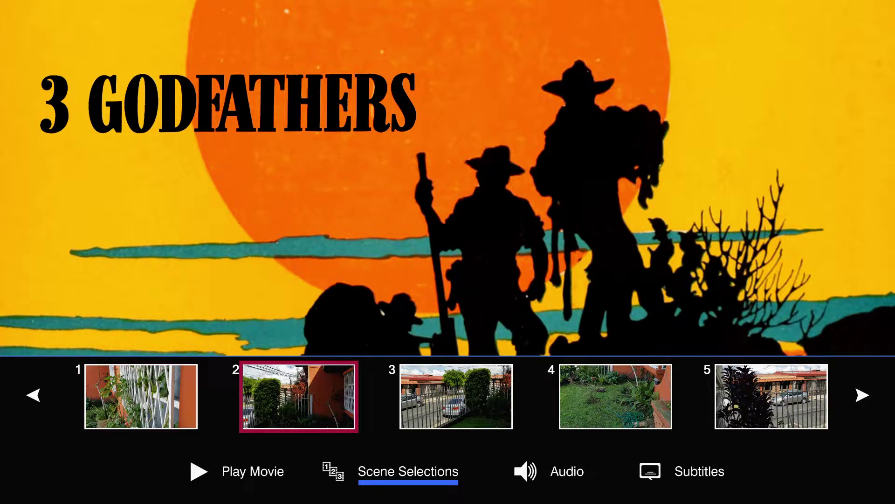
click(456, 396)
click(772, 396)
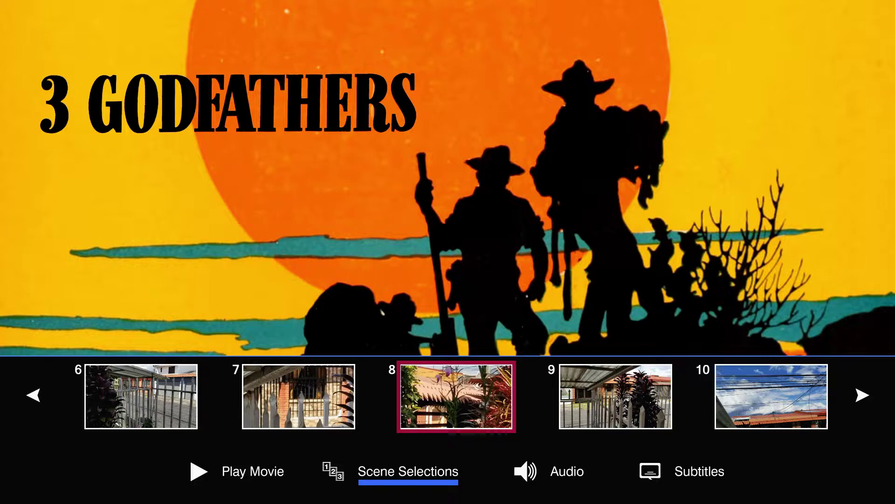
Move the scene highlight back and forth across scenes 7 to 9
key(Left)
key(Right)
key(Right)
key(Left)
key(Left)
key(Right)
key(Right)
key(Left)
key(Left)
key(Right)
mouse_move(639, 297)
Close the scene row and open the Audio list showing English DTS-HD Master Audio 5.1
key(Left)
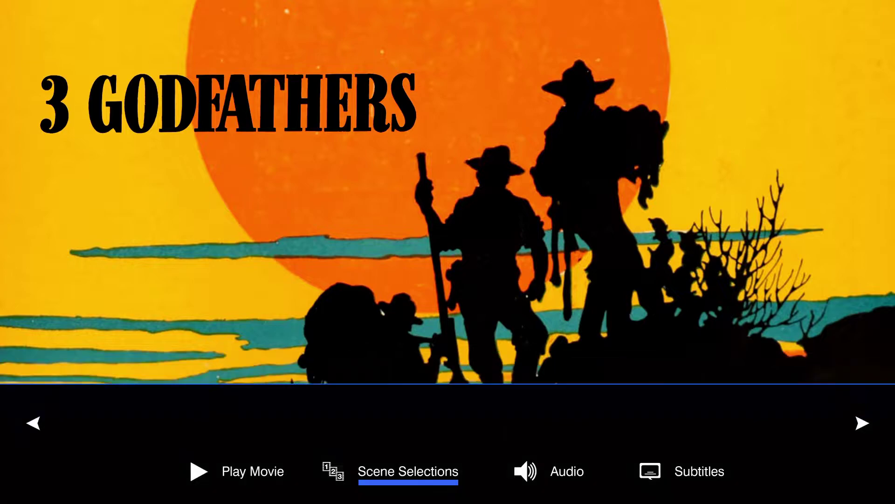
key(Left)
key(Right)
key(Right)
key(Right)
key(Left)
key(Return)
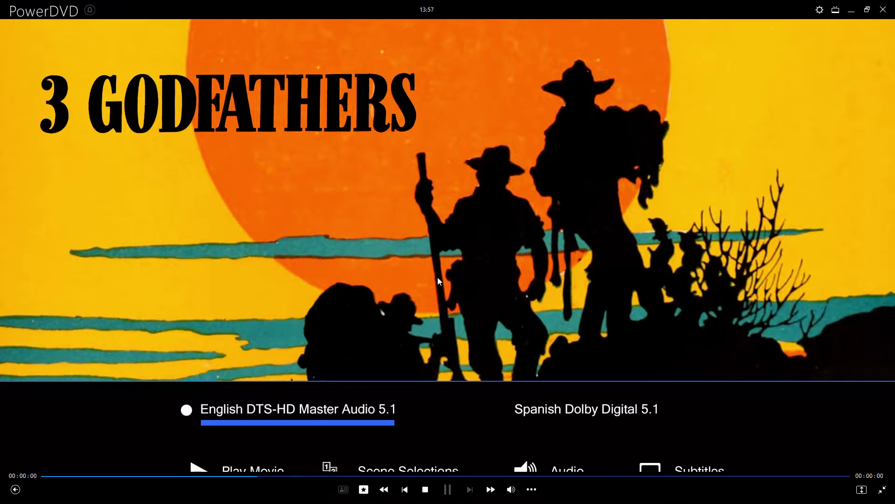
Try another audio track choice and return PowerDVD to a desktop window
key(Right)
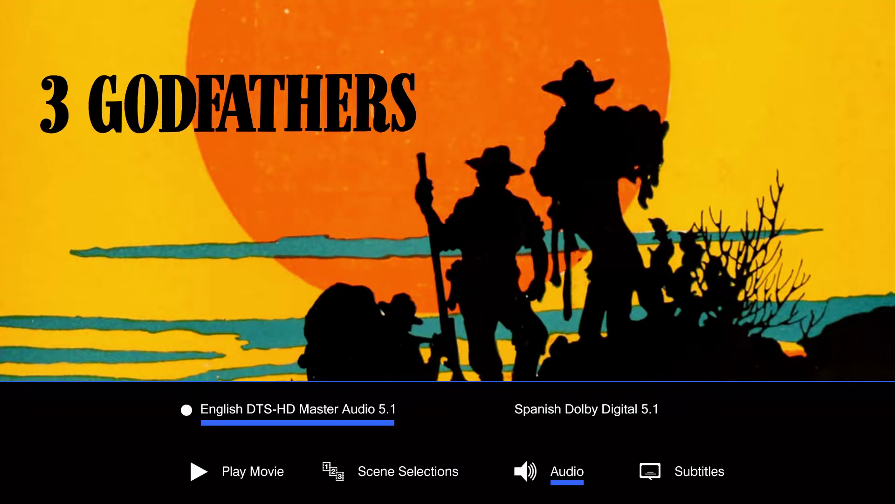
double_click(490, 281)
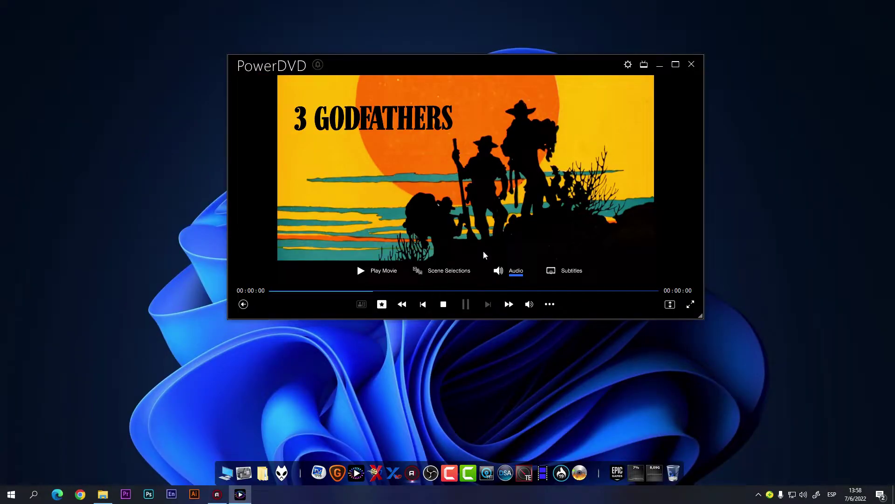
double_click(500, 245)
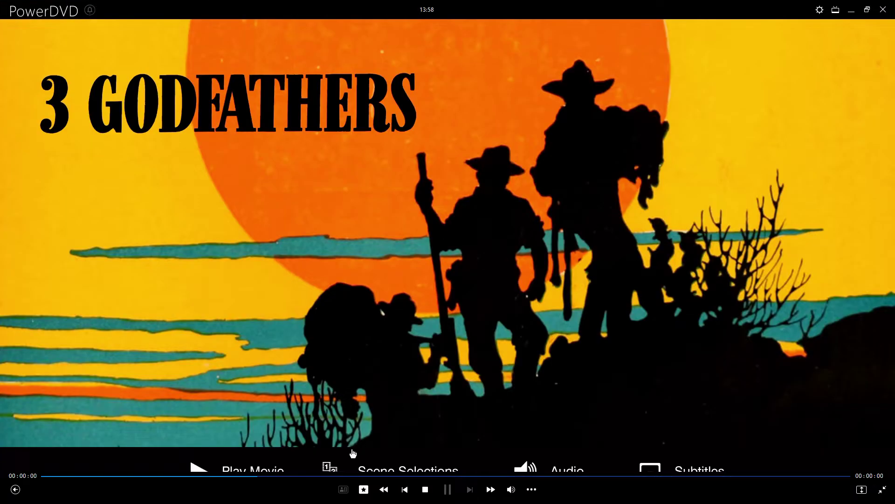
double_click(510, 193)
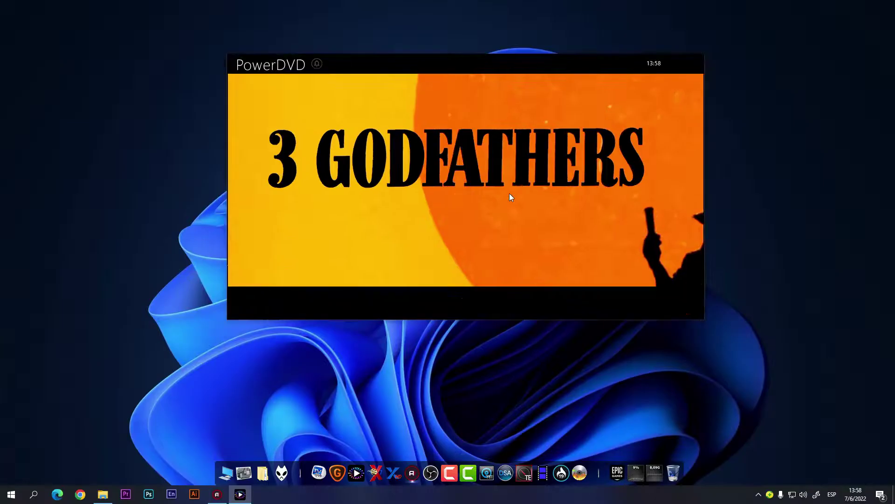
Stop disc playback, close PowerDVD, and launch Adobe Encore CS6
click(443, 304)
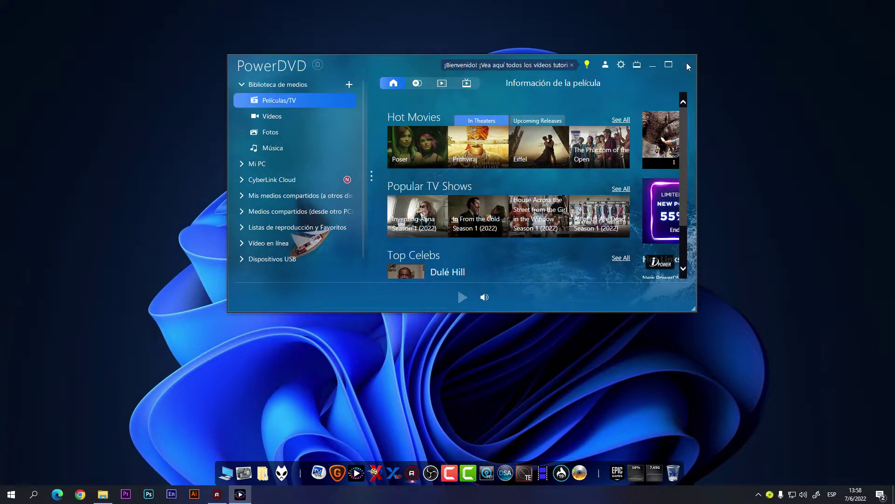
click(687, 63)
click(171, 494)
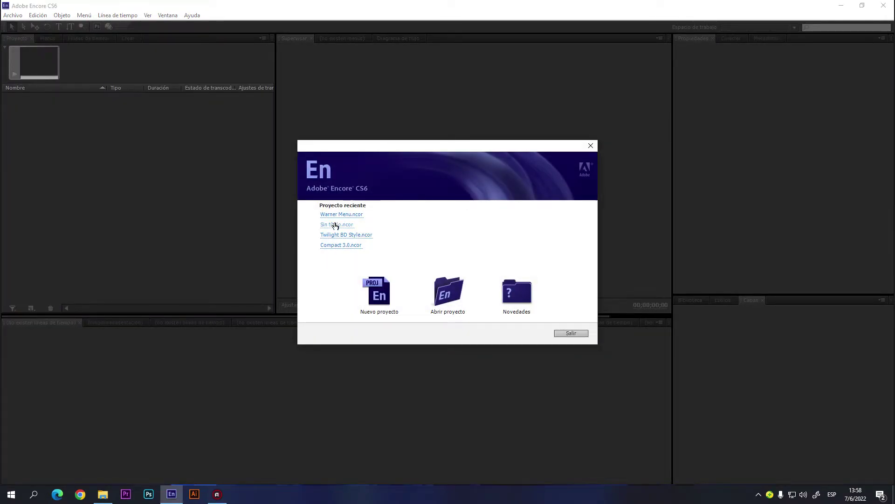
Open Warner Menu.ncor from the recent projects list
click(345, 215)
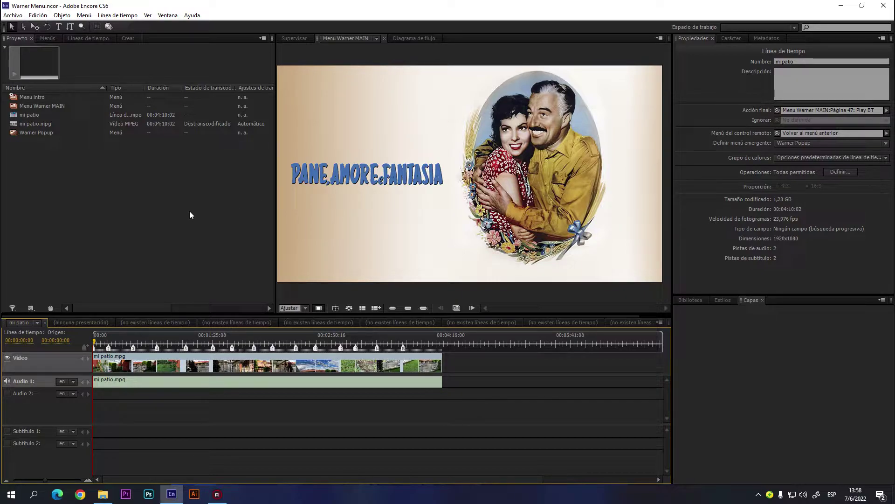
On Menu intro, check the disc button's link to Menu Warner MAIN, then open that menu
double_click(34, 96)
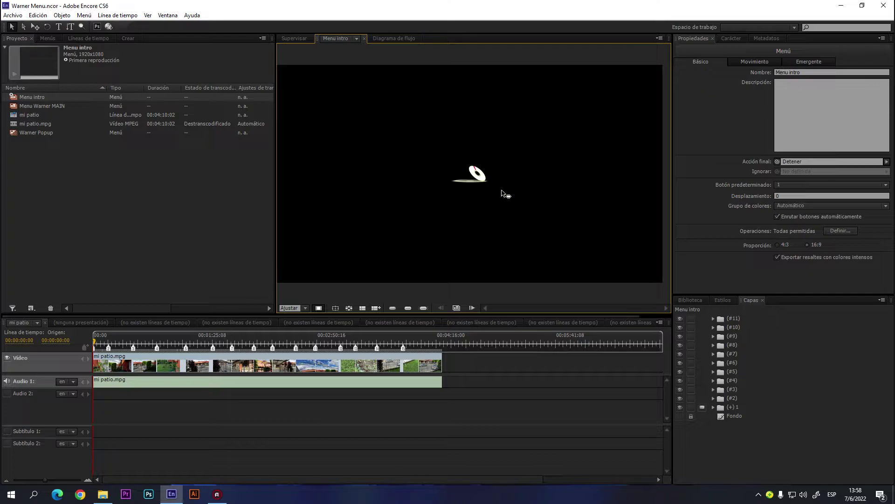
click(468, 177)
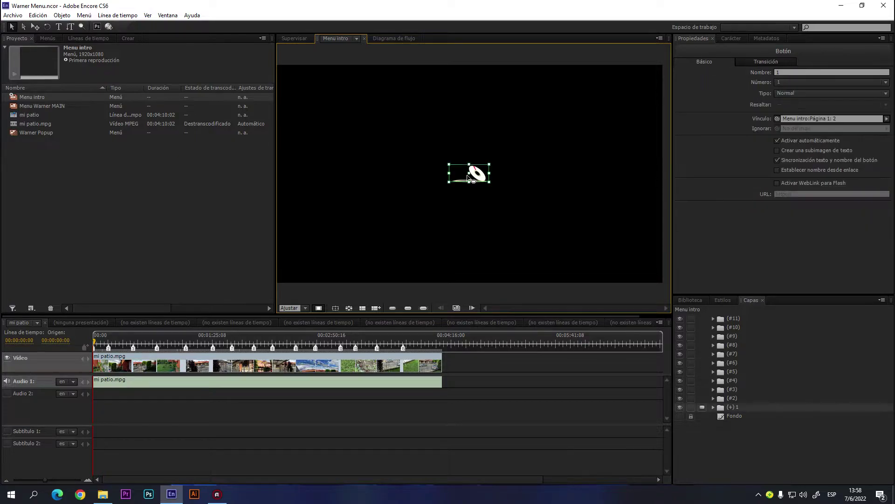
click(732, 318)
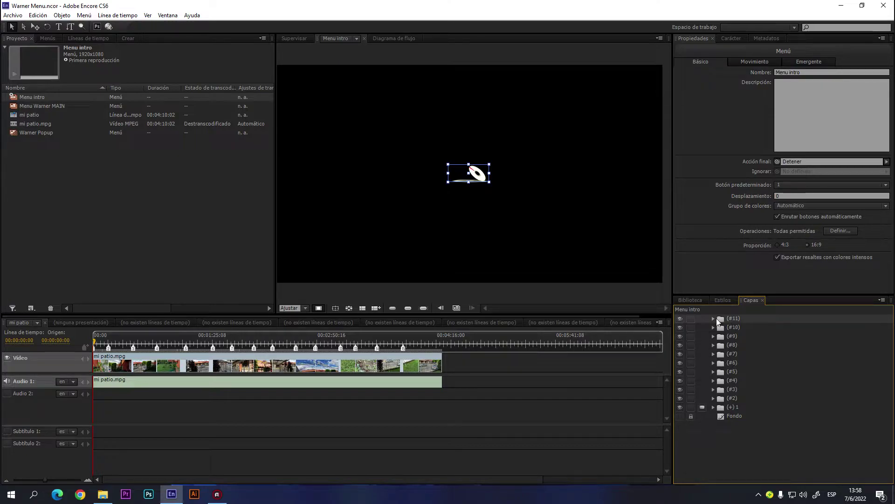
click(475, 179)
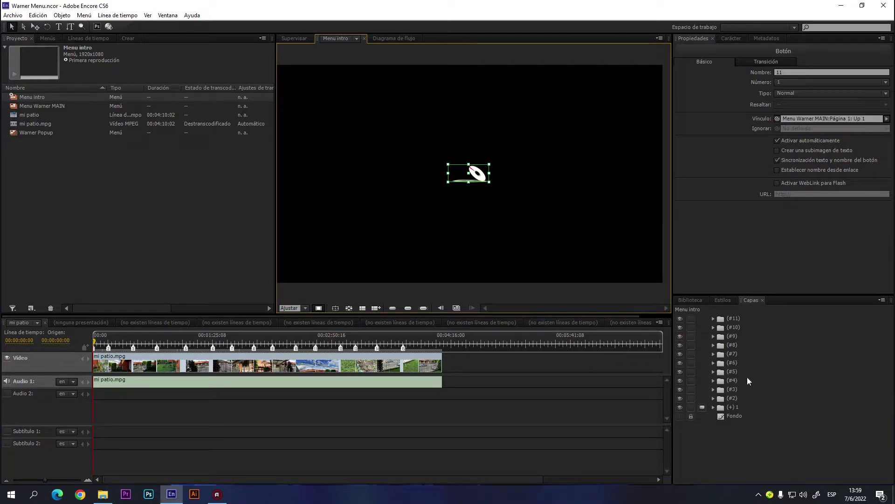
double_click(50, 107)
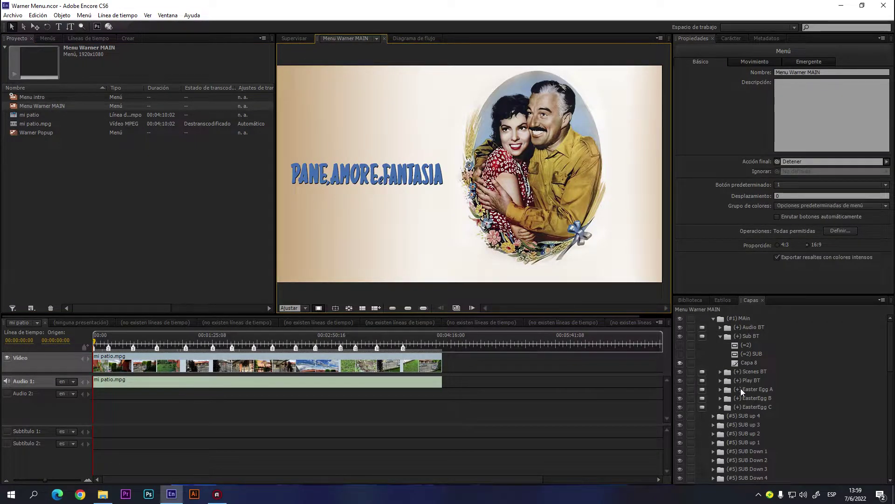
Review the Up 1 layer's button properties in Menu Warner MAIN, then open Warner Popup
scroll(740, 388, down, 10)
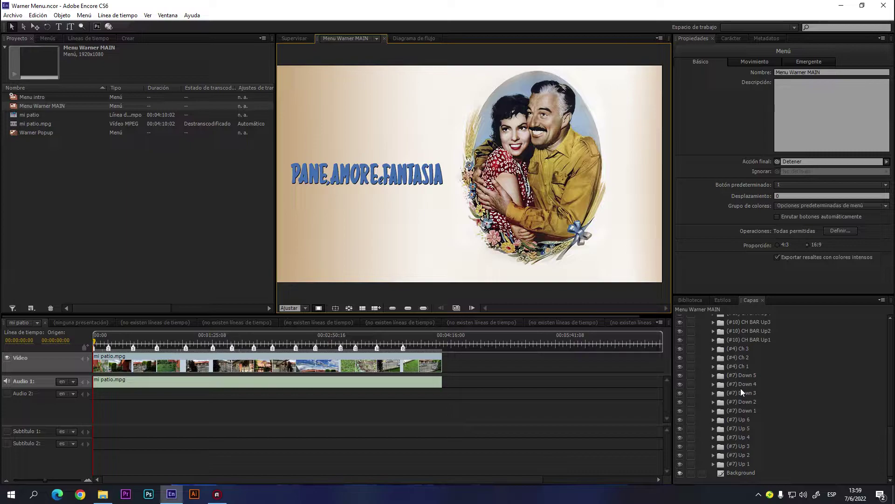
click(743, 463)
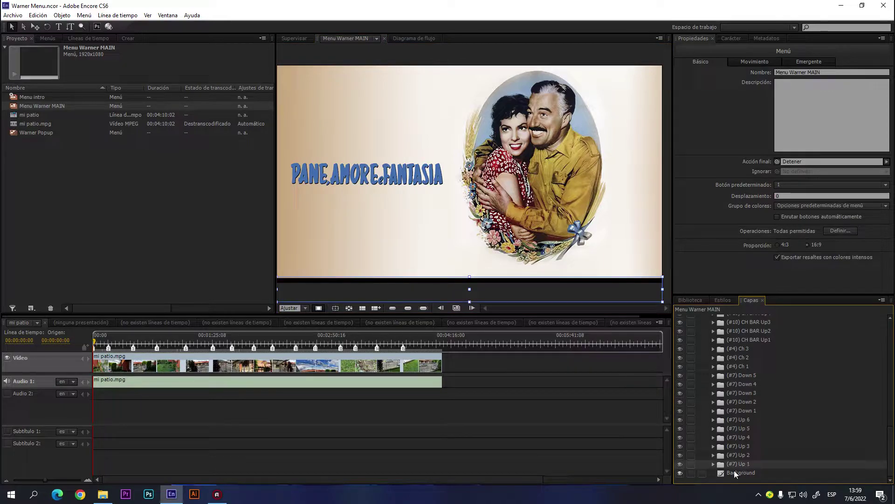
click(575, 291)
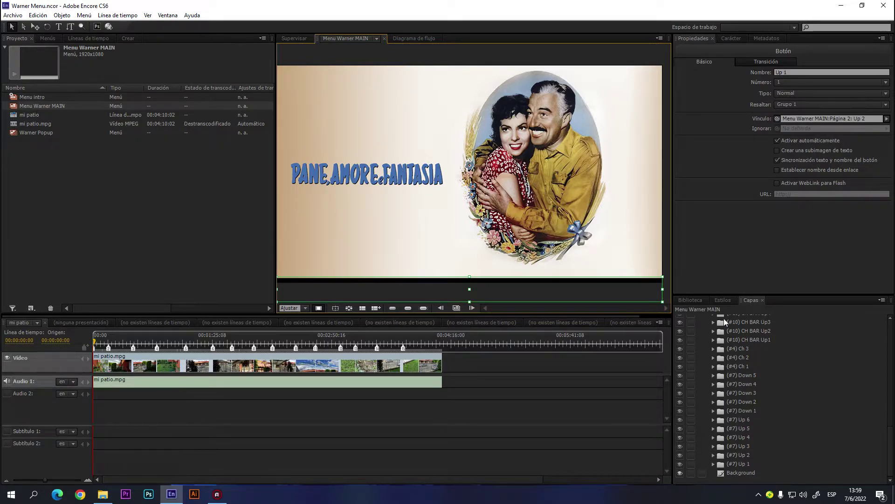
click(737, 462)
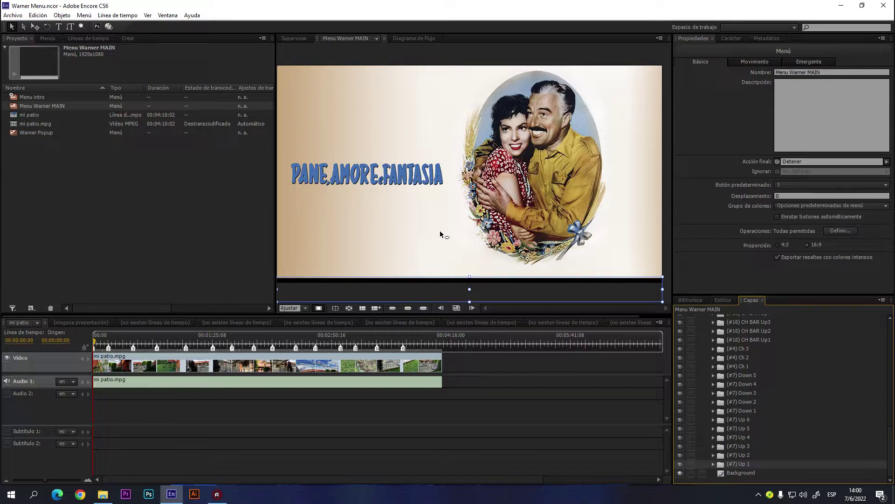
double_click(50, 133)
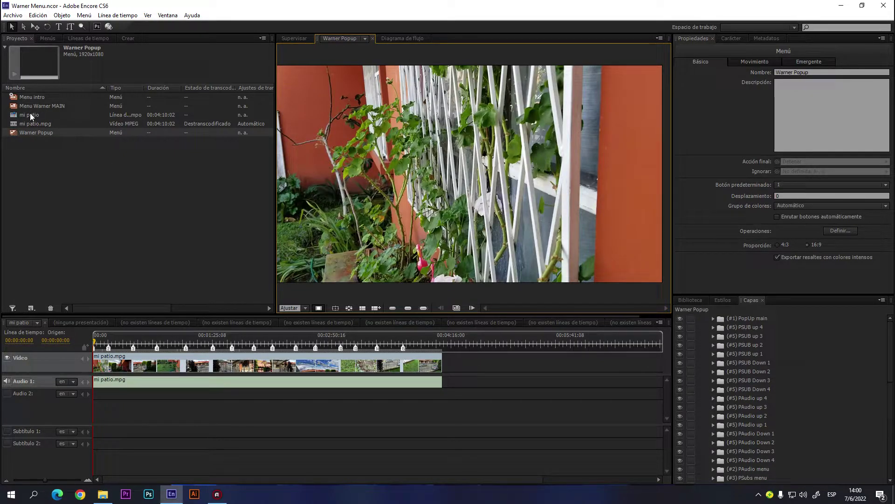
Inspect the Warner Popup mi patio timeline's clip options, then reopen Menu Warner MAIN
click(30, 114)
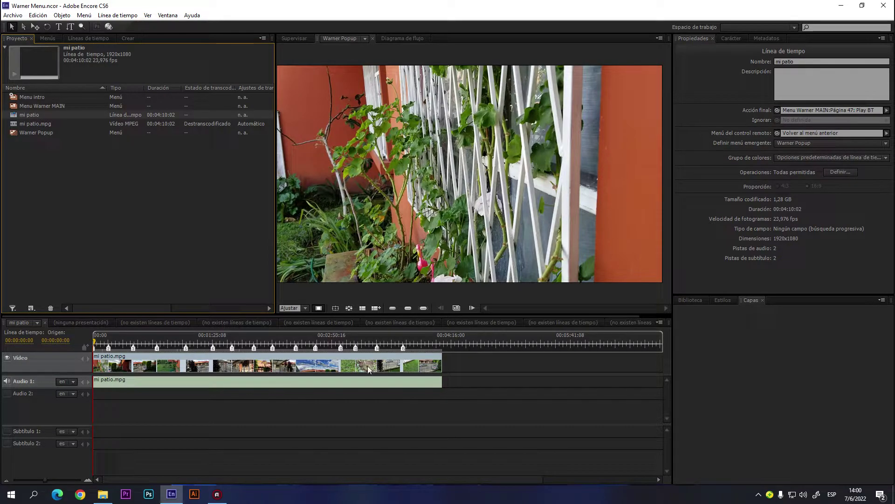
right_click(375, 385)
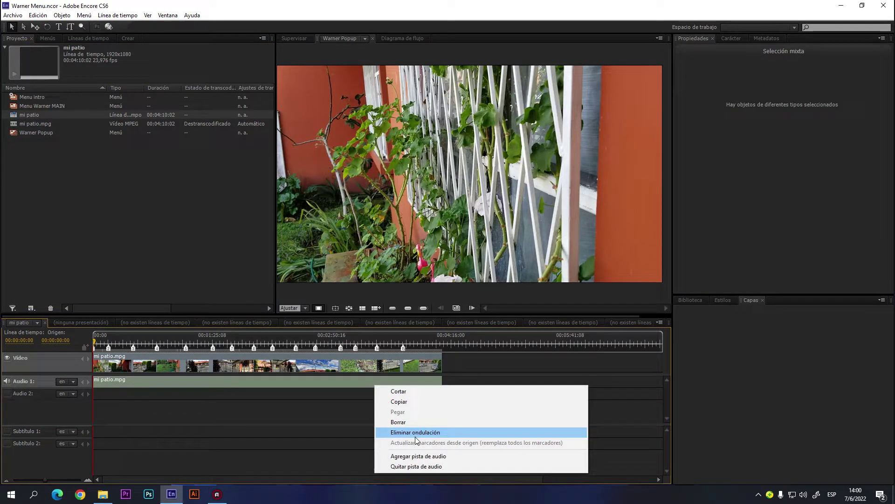
click(465, 365)
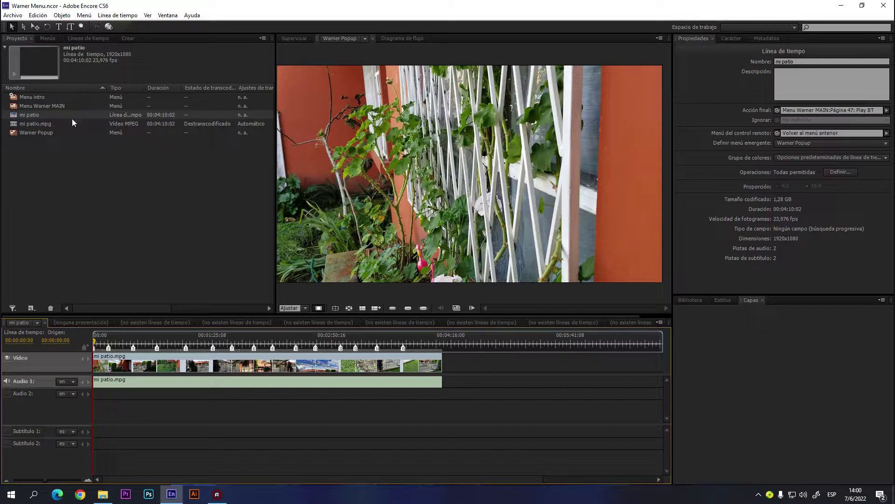
double_click(33, 105)
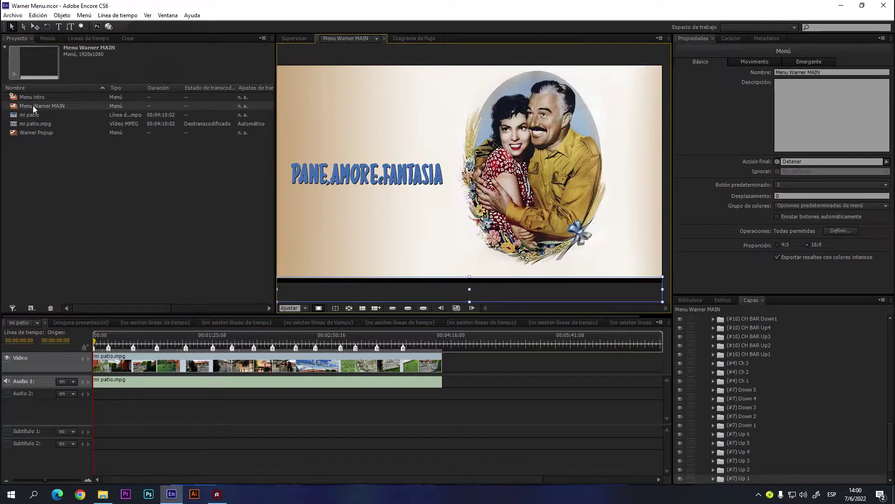
Preview the Ch 1, Ch 2, Ch 3 chapter pages and the CH 2 al 1, CH 3 al 2 thumbnails
scroll(786, 401, up, 5)
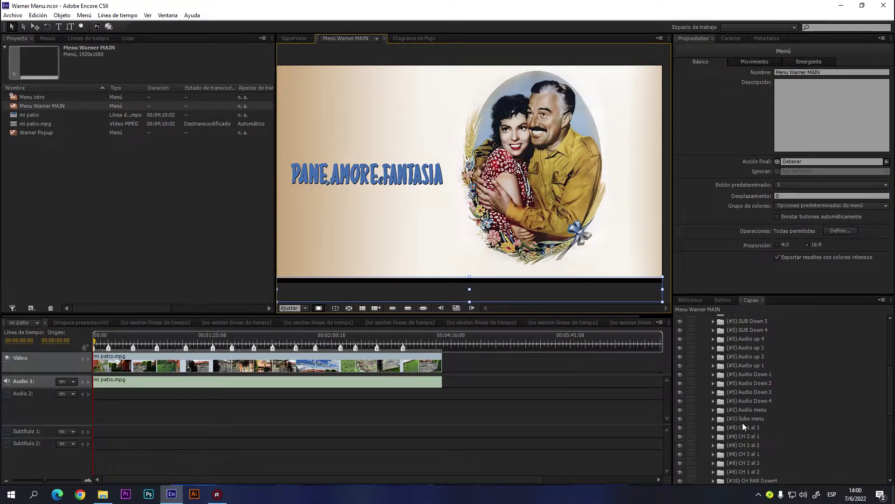
click(745, 445)
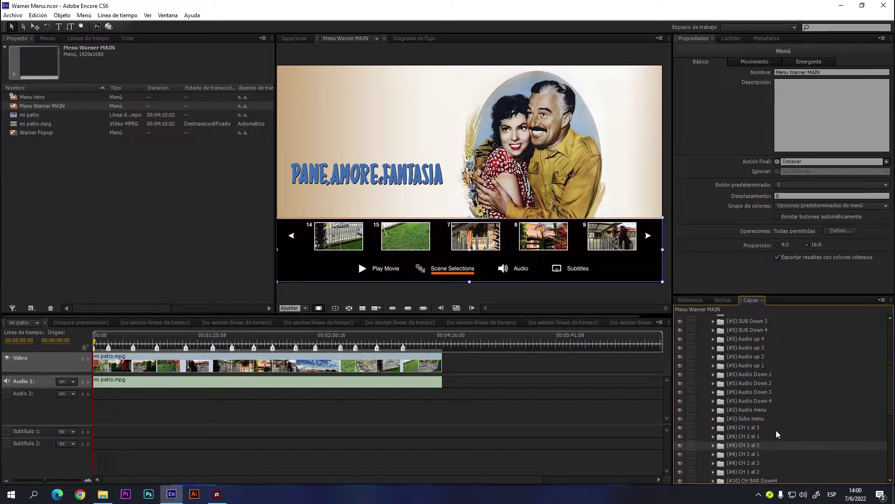
scroll(776, 430, down, 3)
scroll(777, 430, down, 2)
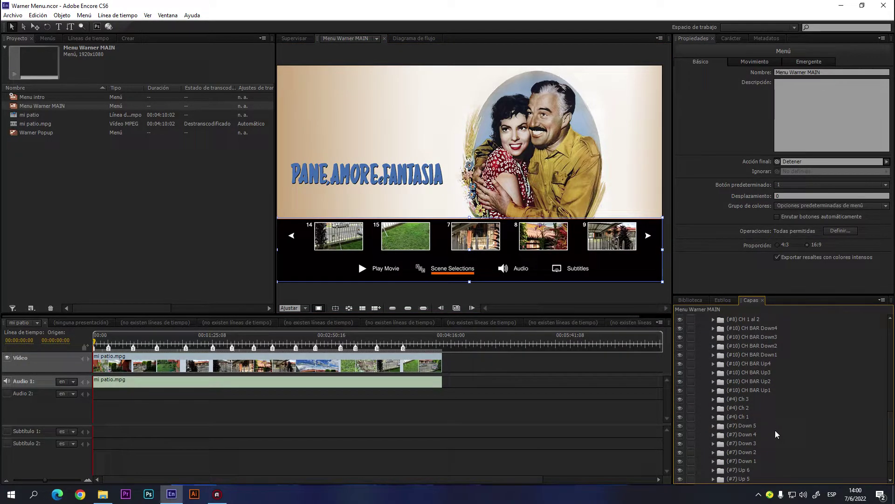
click(744, 418)
click(742, 407)
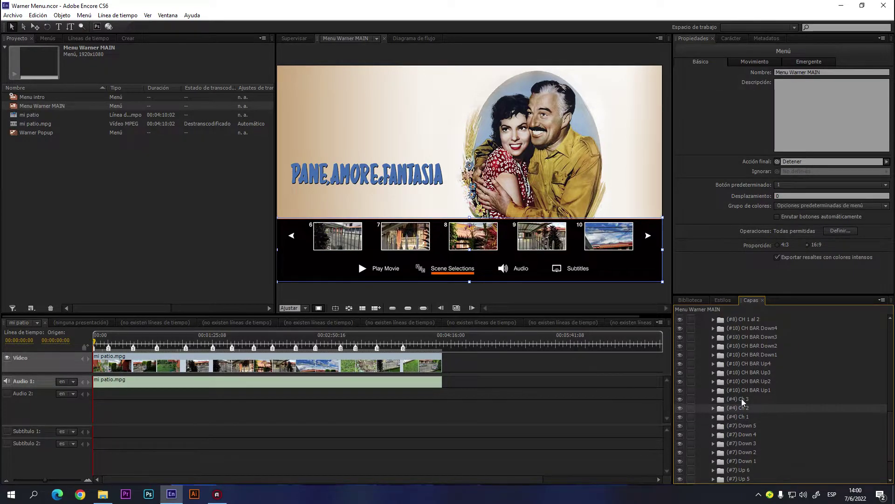
click(742, 399)
click(739, 408)
click(740, 416)
scroll(755, 422, up, 4)
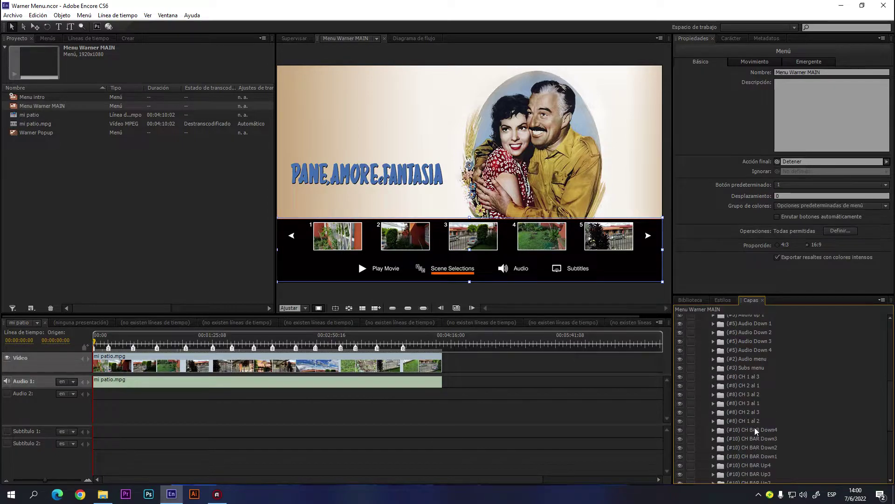
click(749, 379)
click(748, 383)
click(748, 392)
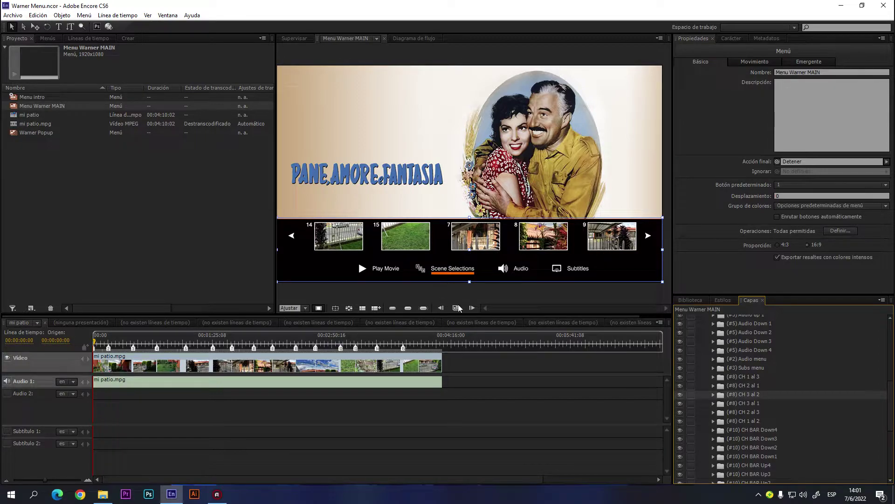
Select (#1) MAin, turn on Show Selected Subpicture Highlights to see orange underlines, then view disc properties
scroll(758, 337, up, 5)
click(748, 321)
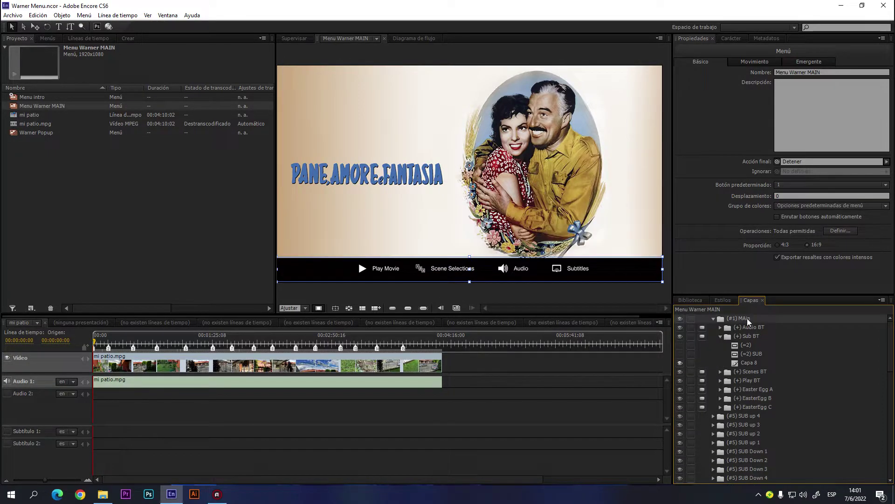
scroll(753, 422, down, 5)
scroll(753, 425, down, 2)
scroll(752, 428, up, 3)
scroll(752, 428, up, 4)
click(410, 309)
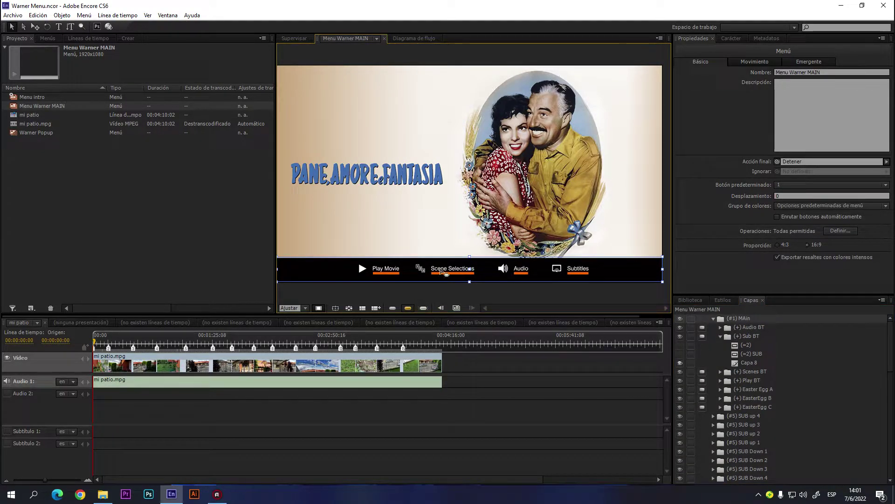
click(439, 233)
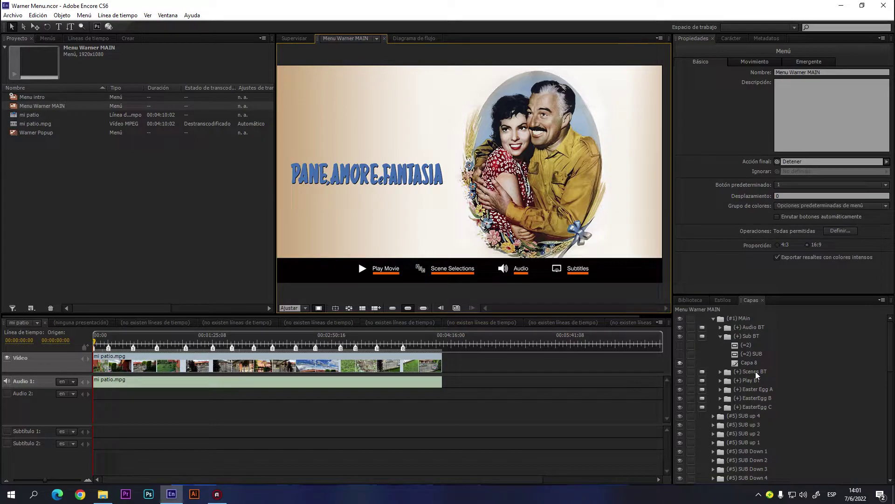
click(127, 209)
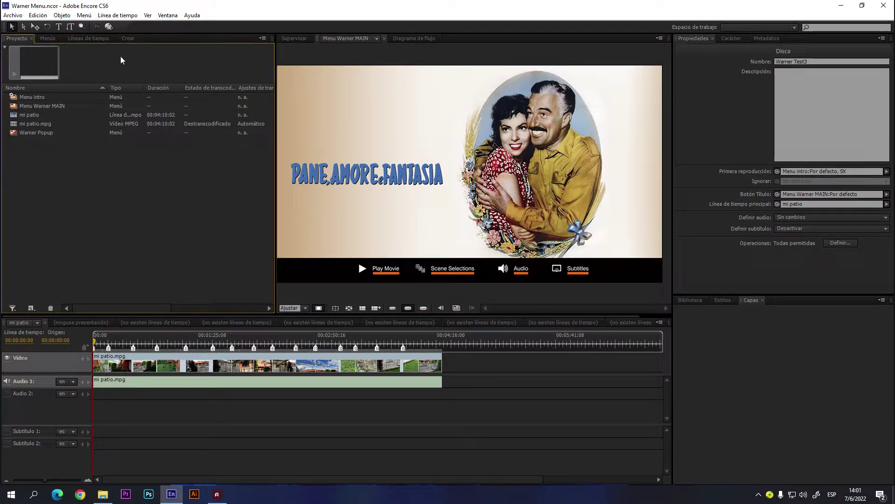
Reselect Menu Warner MAIN and send it to Photoshop with Edit in Photoshop
click(413, 112)
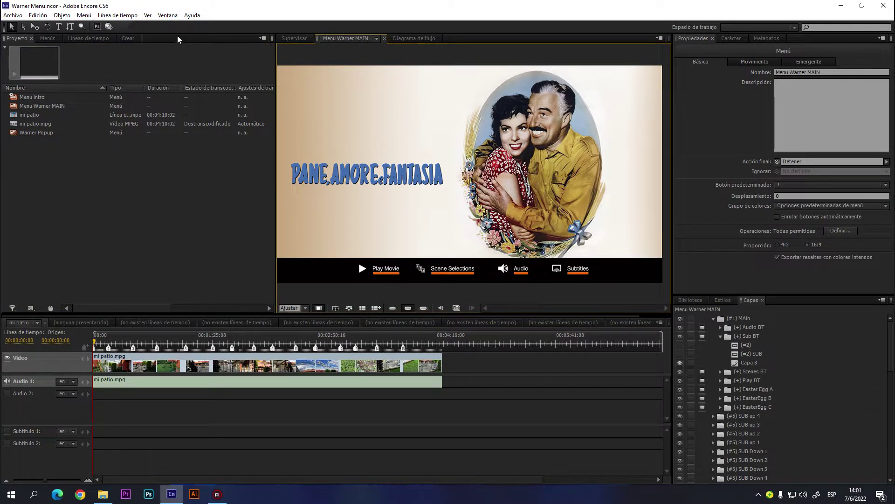
click(97, 27)
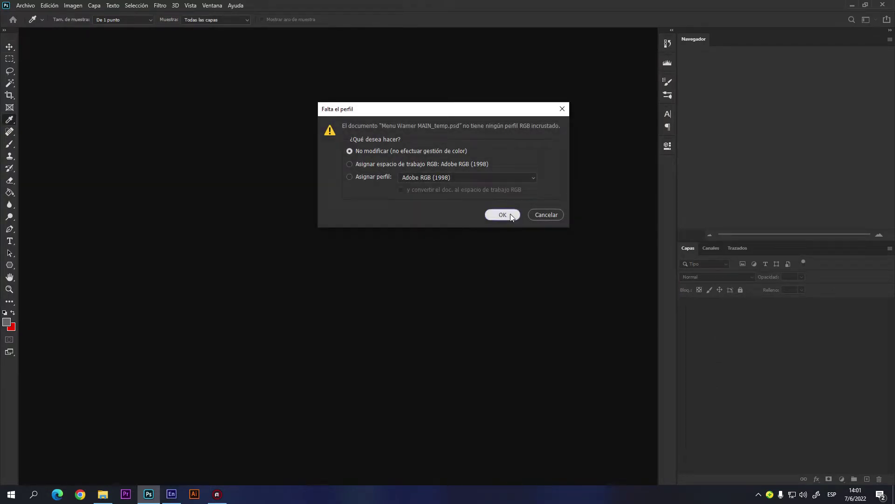
Open the menu PSD without colour management and zoom out and back in
click(502, 214)
mouse_move(653, 471)
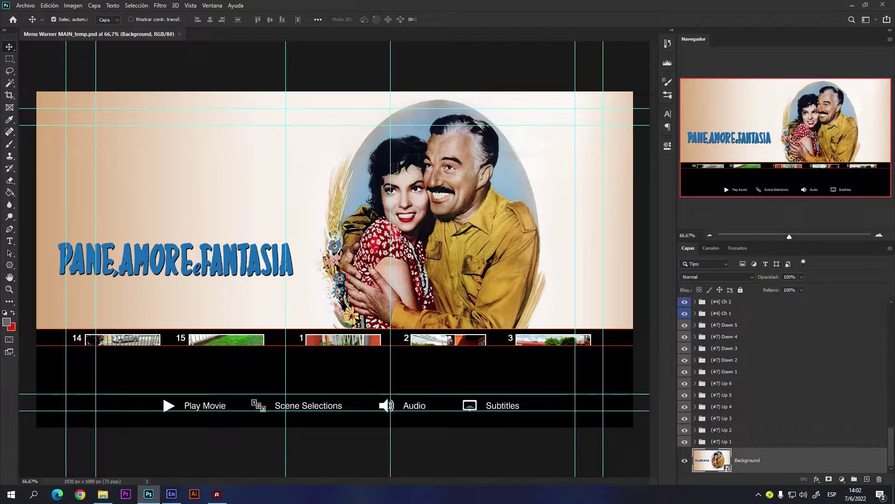
mouse_move(549, 480)
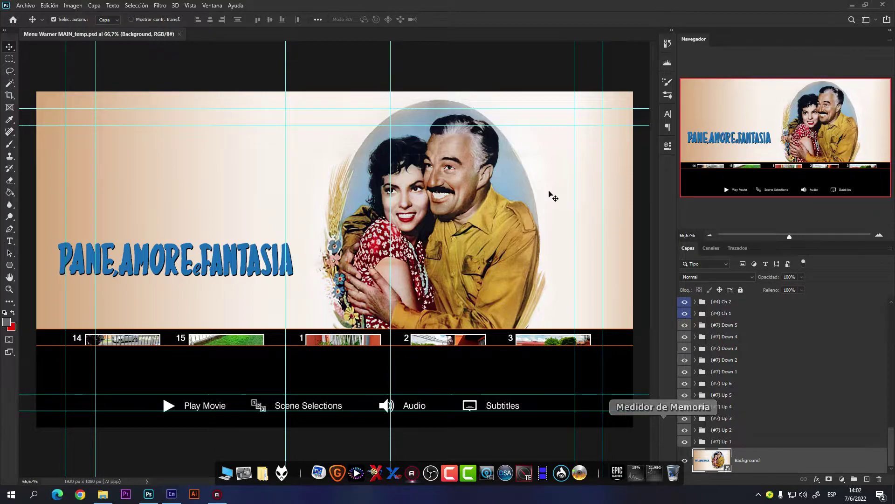
key(ctrl+minus)
key(ctrl+minus)
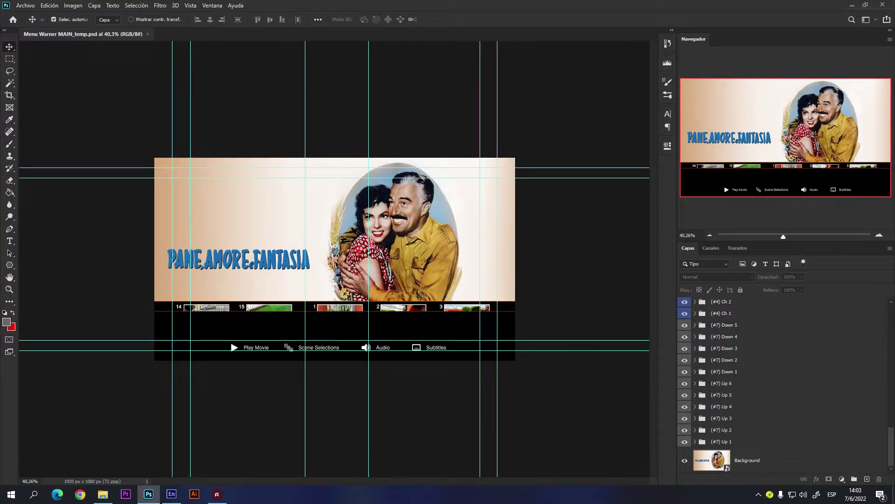
mouse_move(583, 481)
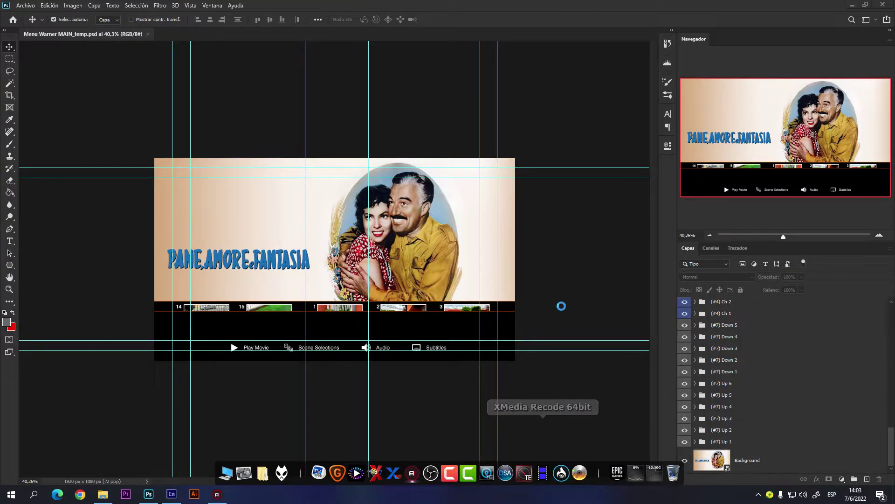
key(ctrl+plus)
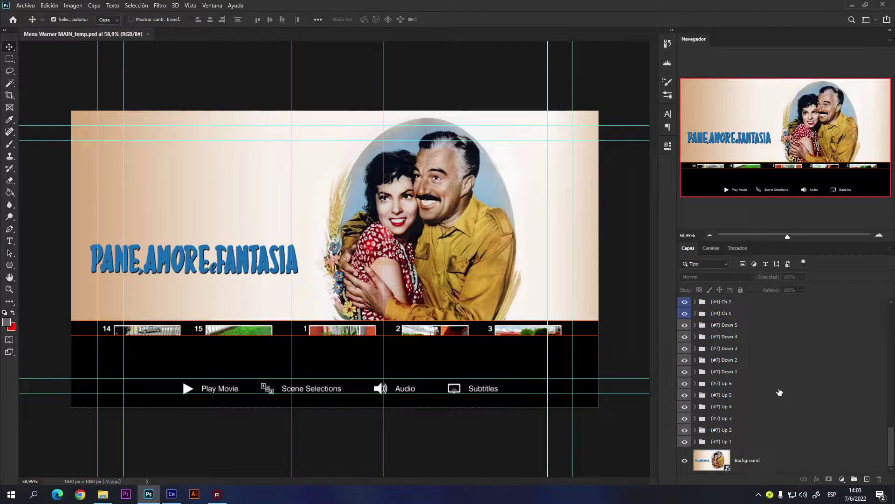
Scroll the Layers panel to (#1) MAin > Sub BT and locate the (=2) bar, cancelling the profile warning
click(720, 464)
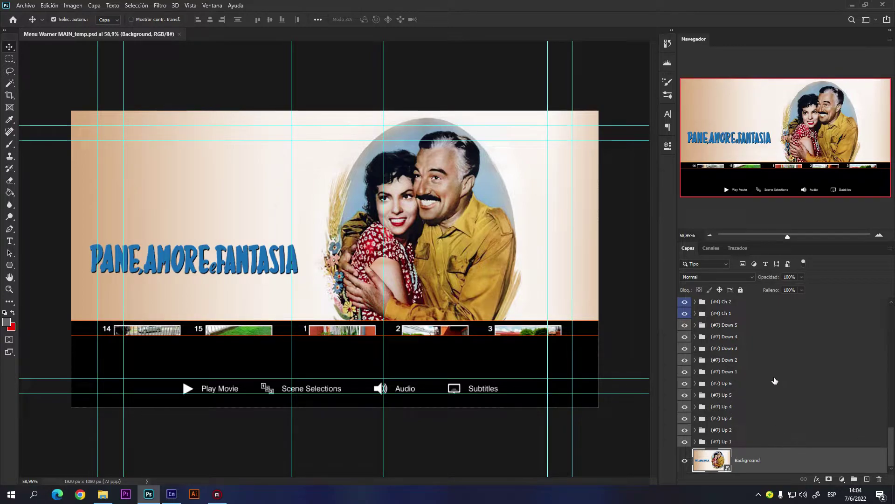
scroll(774, 381, up, 1)
scroll(774, 381, up, 1)
scroll(775, 381, up, 1)
scroll(774, 381, up, 2)
scroll(775, 382, up, 2)
scroll(774, 381, up, 2)
scroll(757, 387, up, 3)
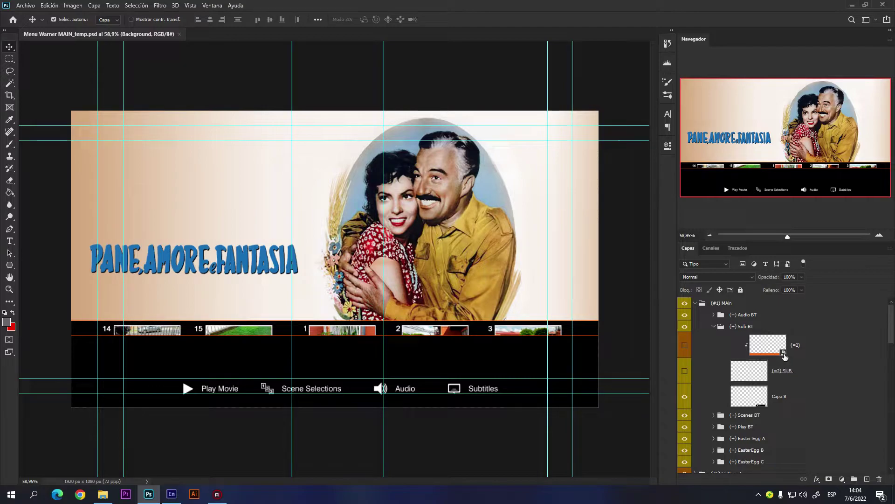
double_click(784, 354)
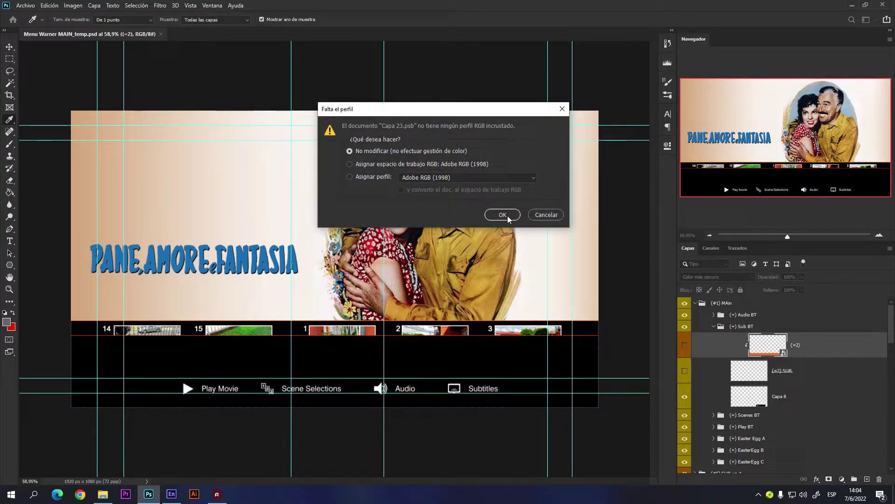
click(546, 216)
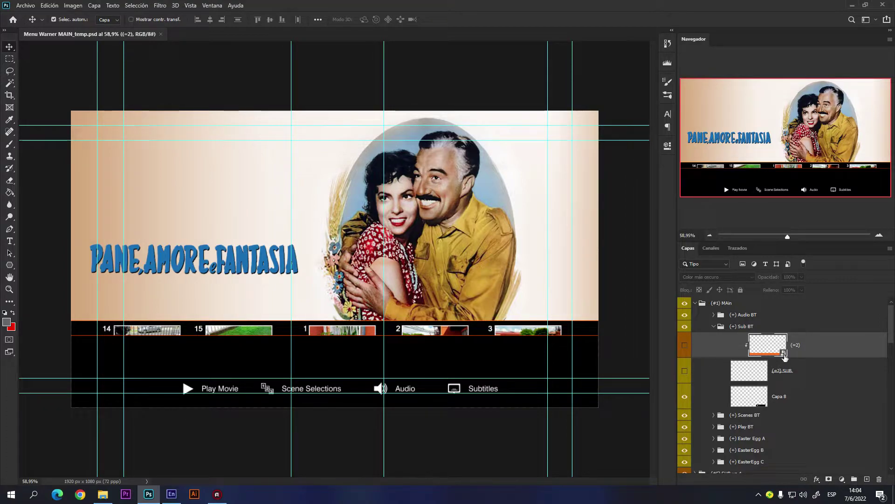
Open the (=2) bar smart object, set its Color Overlay to blue 3366ff, and save it into the menu
double_click(785, 355)
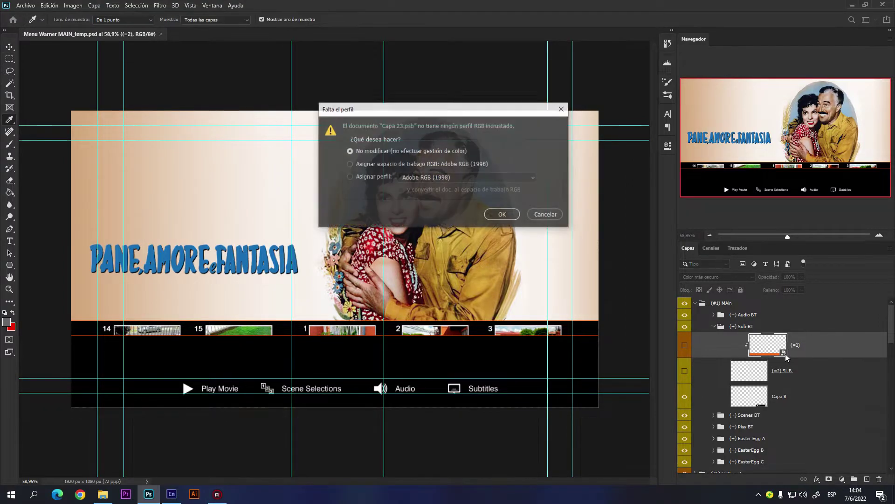
click(507, 217)
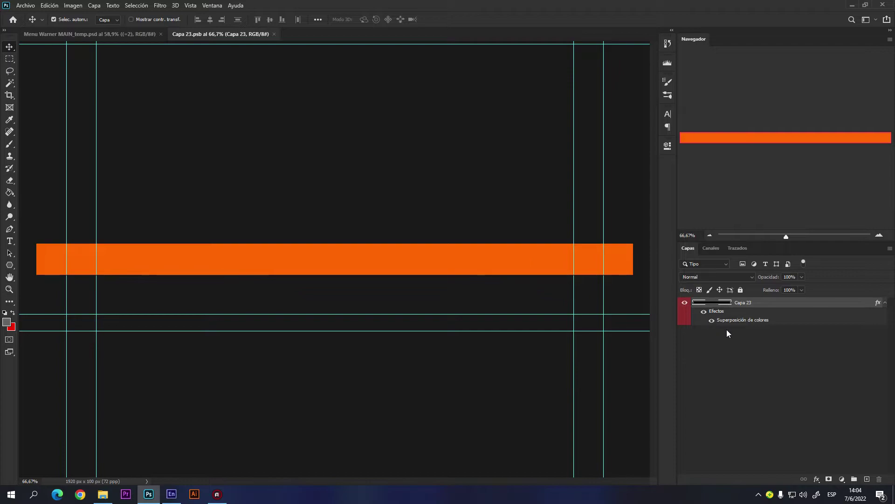
double_click(736, 321)
click(661, 229)
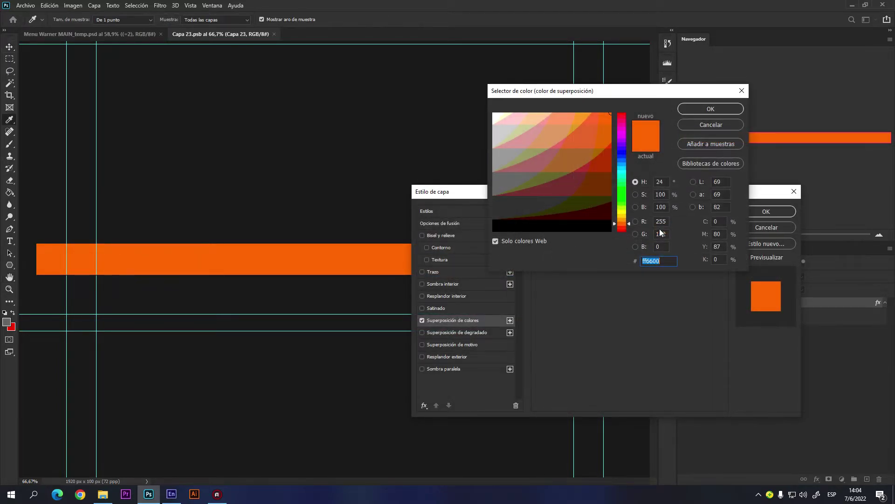
click(623, 156)
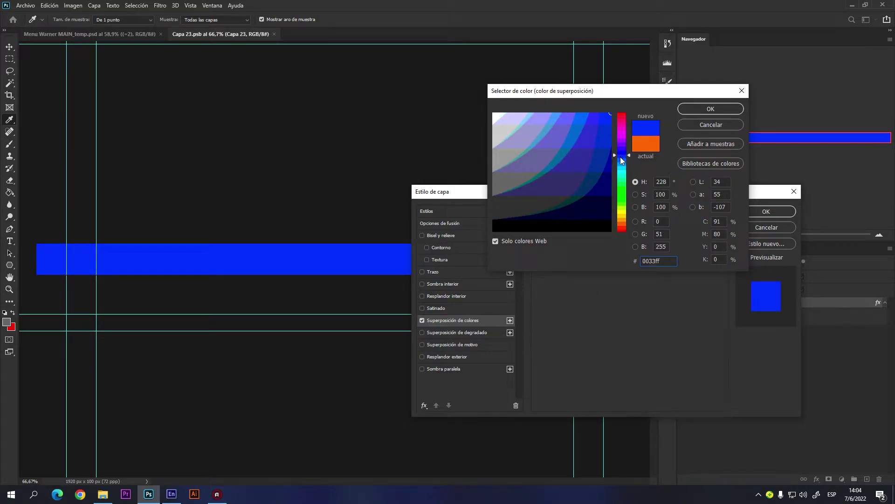
click(593, 119)
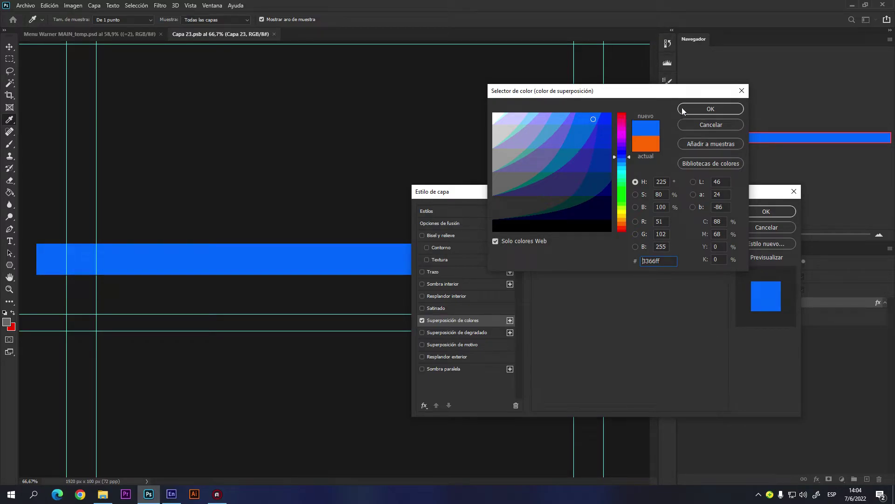
click(711, 109)
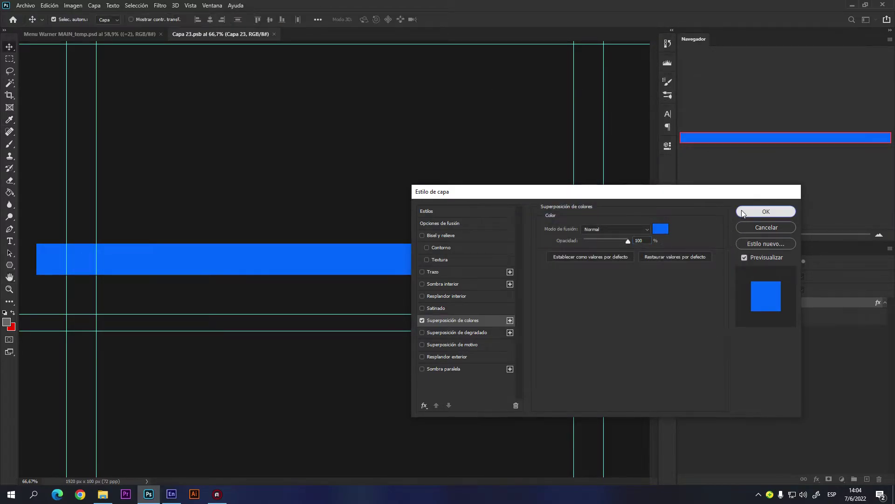
click(766, 211)
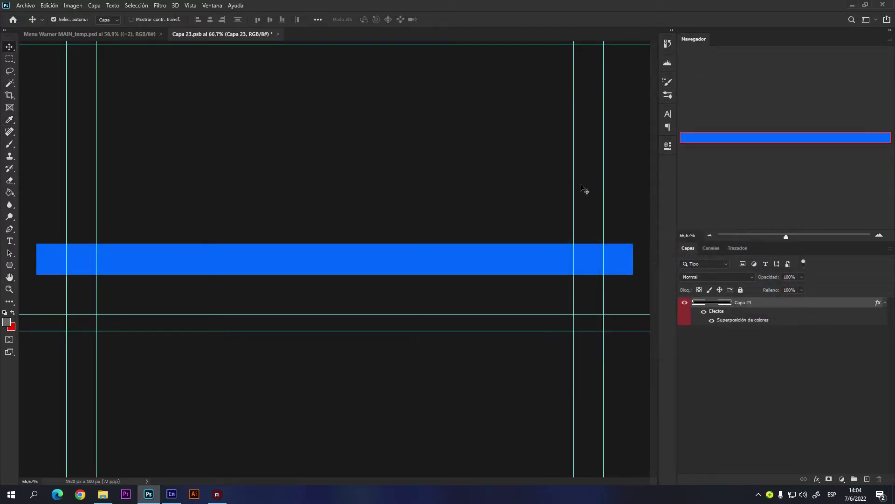
click(278, 34)
click(422, 183)
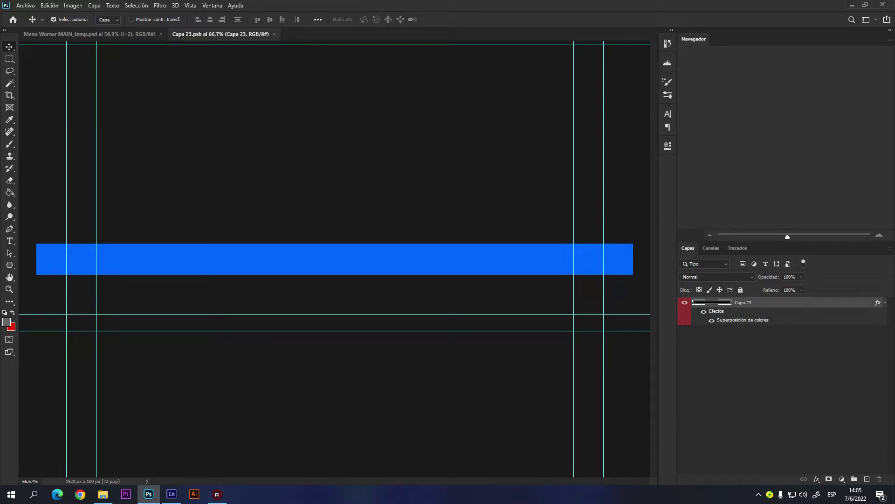
Wait for Capa 23.psb to save and close, returning to Menu Warner MAIN_temp.psd
mouse_move(468, 502)
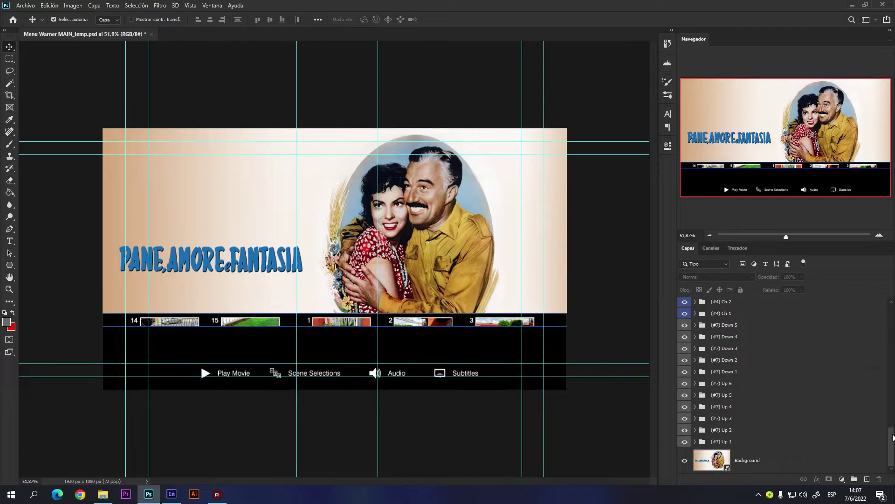
Collapse (#1) MAin and hide the MAin and SUB layer groups, scrolling down to (#2) Audio menu
drag(893, 437, 892, 306)
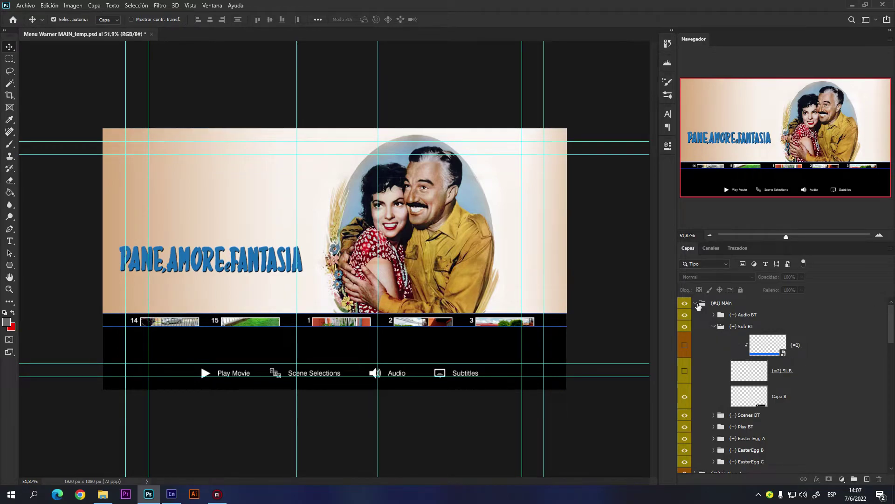
click(696, 303)
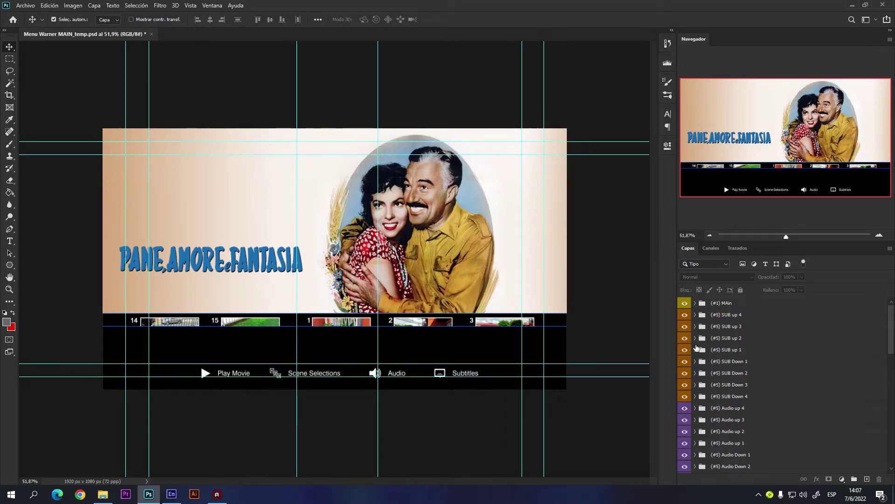
drag(685, 307, 690, 396)
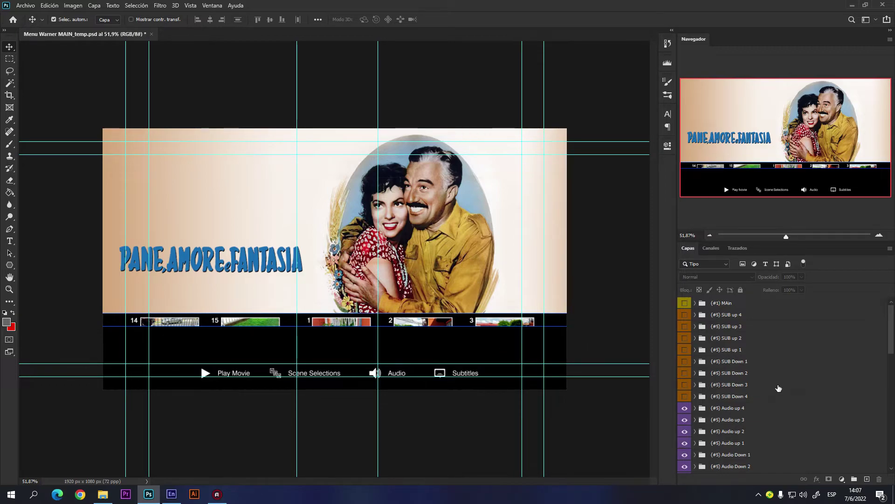
mouse_move(586, 485)
scroll(639, 203, down, 2)
scroll(712, 411, down, 1)
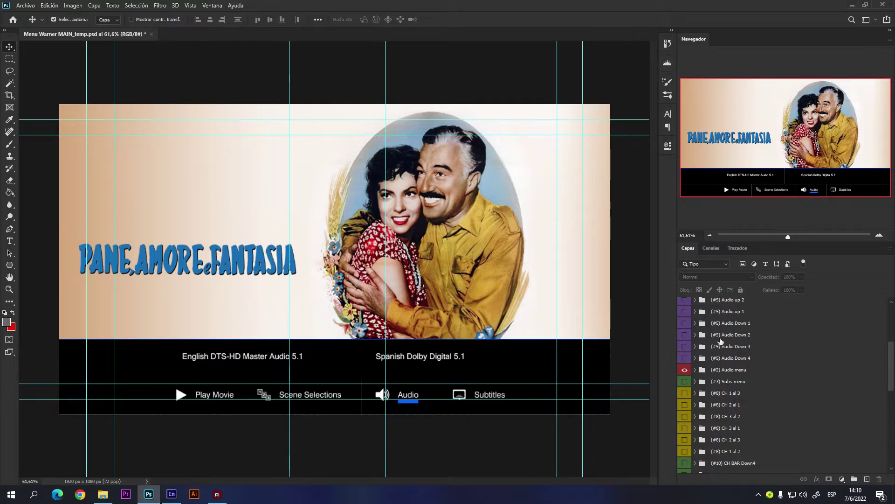
Edit the Audio A label text in (#2) Audio menu, commit it, and nudge the layer right and down
click(695, 369)
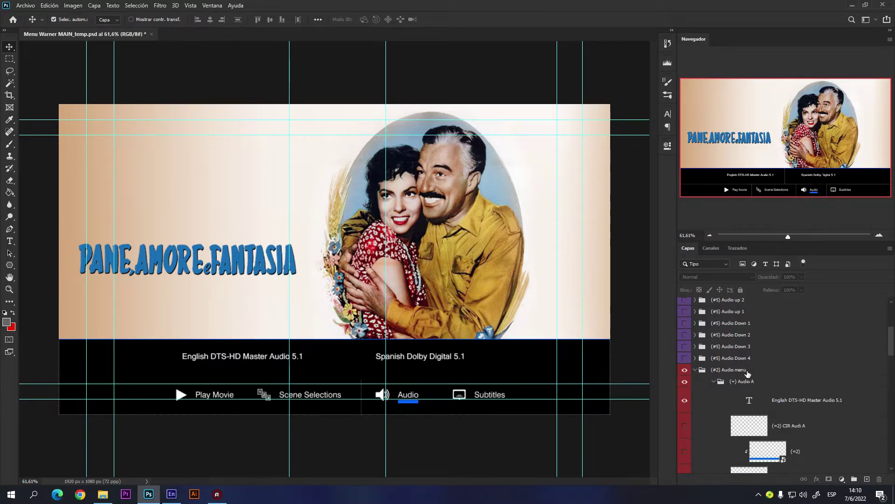
scroll(746, 373, down, 1)
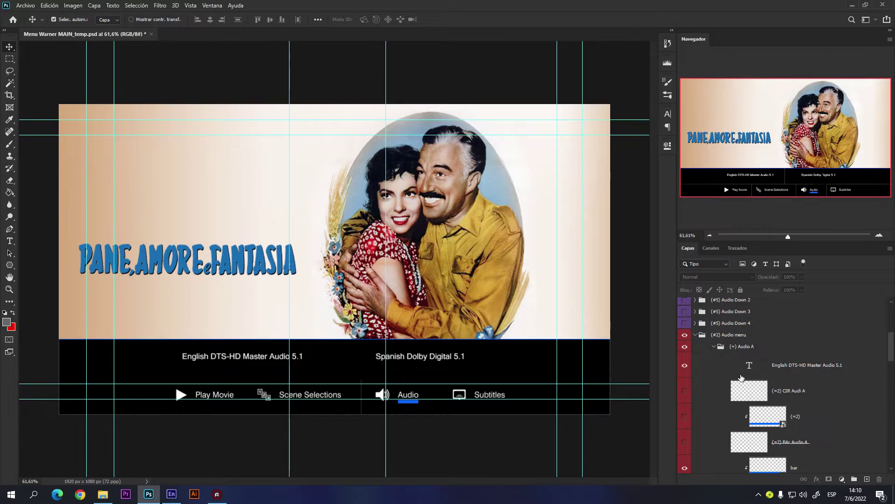
double_click(750, 366)
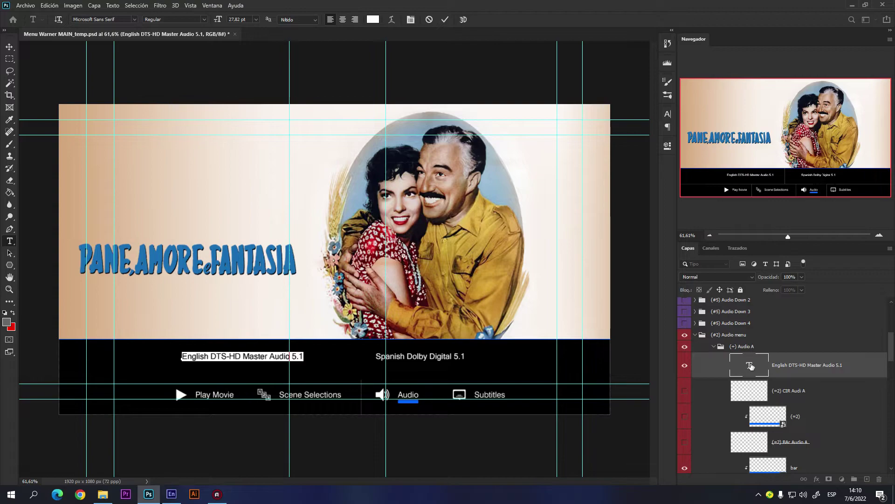
text(aaaaaaaaaaaa...msdmjsk)
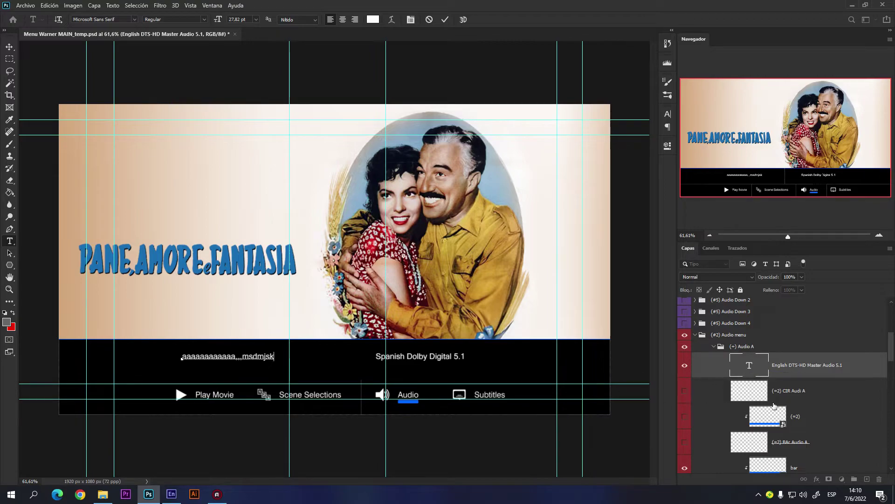
key(Escape)
key(v)
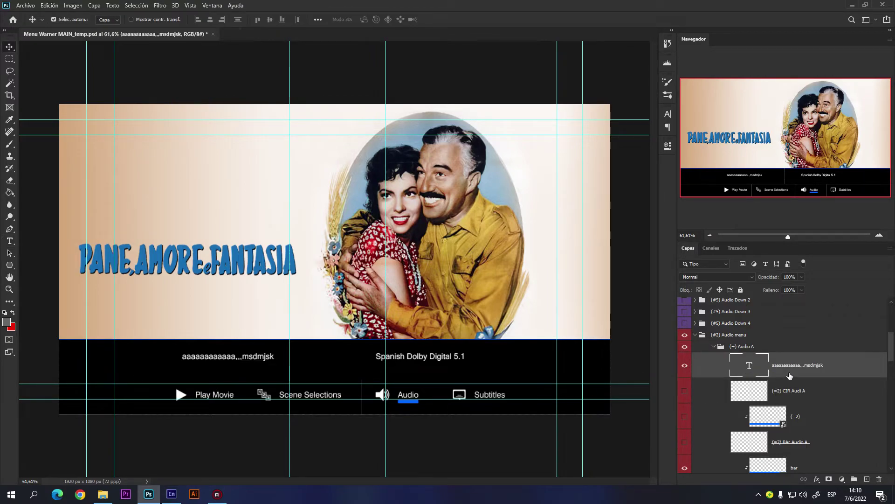
key(Right)
key(Down)
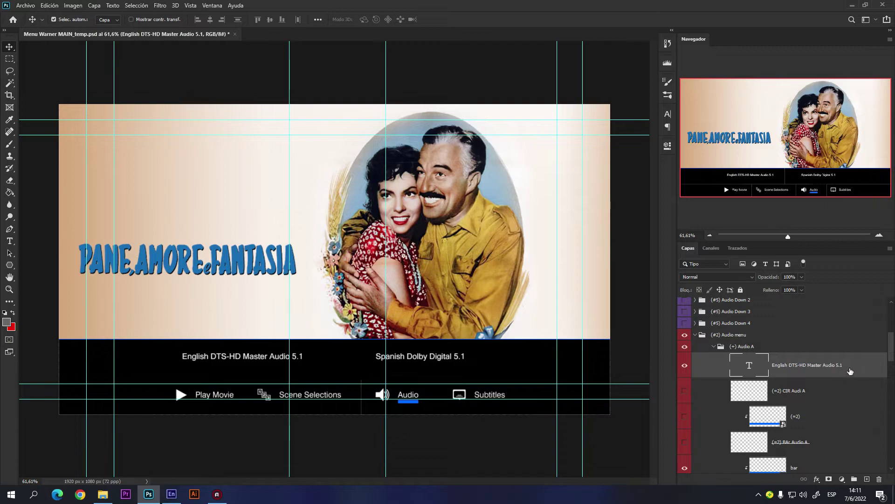
Show the (=2) BAr Audio A white underline, toggling the (=2) highlight on then off
scroll(818, 420, down, 1)
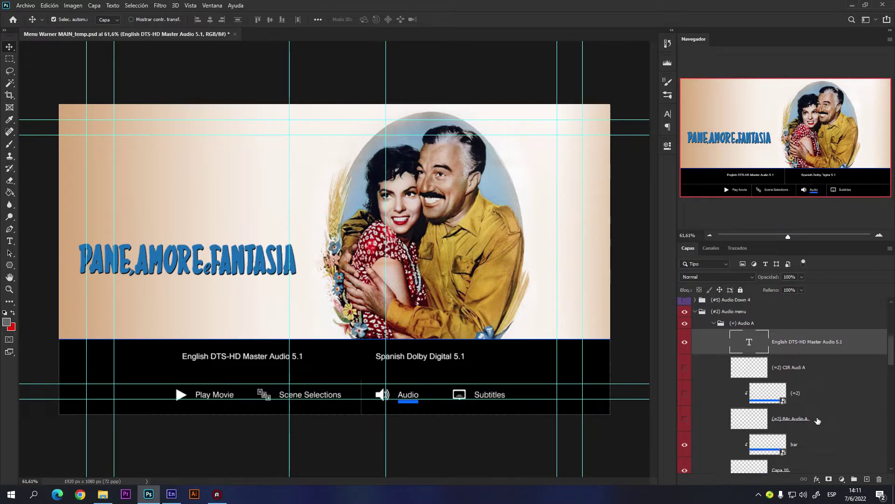
scroll(818, 421, down, 1)
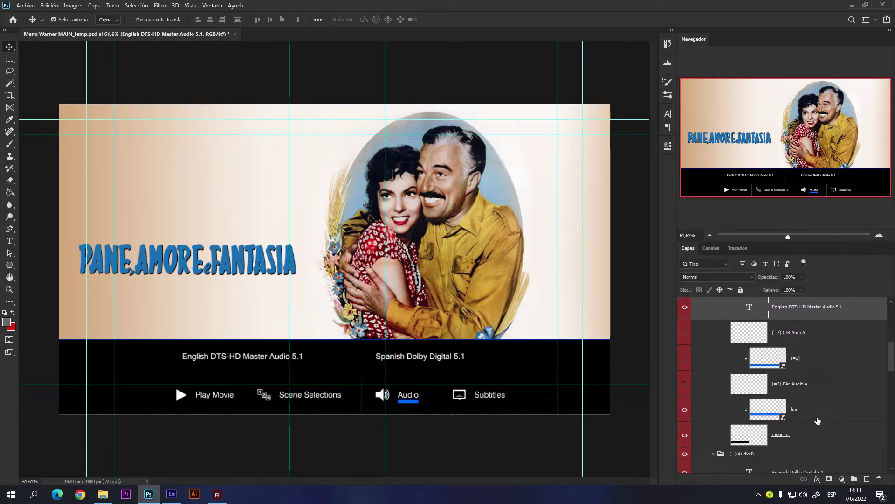
click(840, 388)
click(682, 385)
click(686, 358)
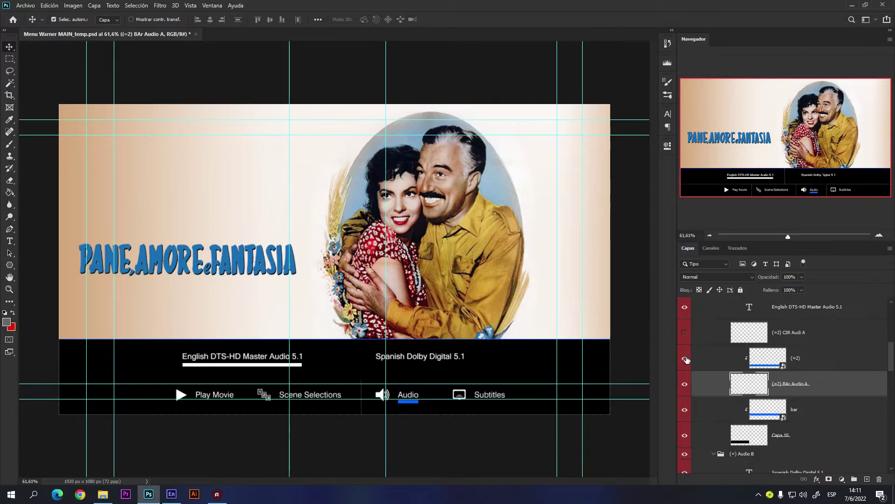
click(686, 358)
Zoom in on the white underline bar and start Free Transform on it with Ctrl+T
scroll(264, 369, up, 2)
scroll(264, 369, up, 2)
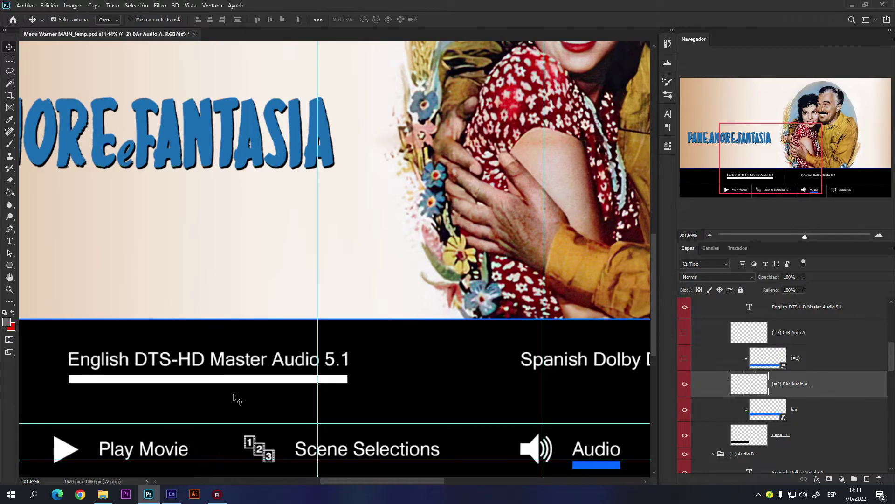
scroll(238, 399, up, 2)
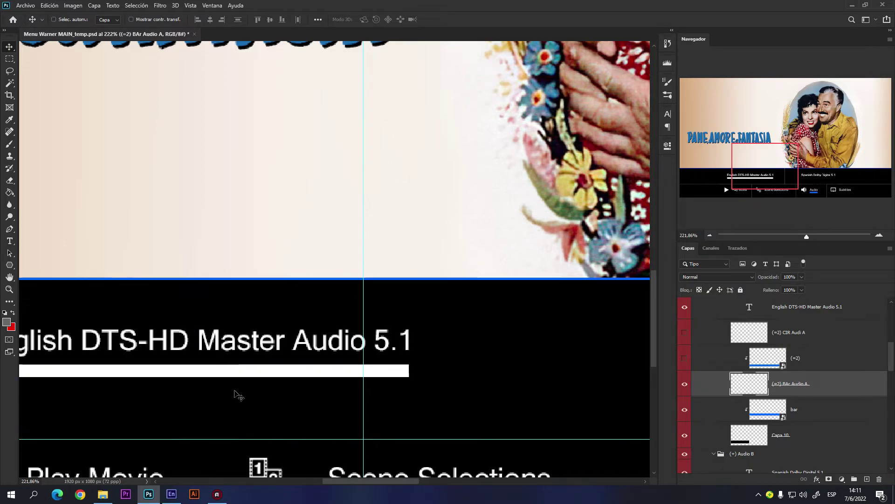
key(ctrl+t)
scroll(236, 394, down, 2)
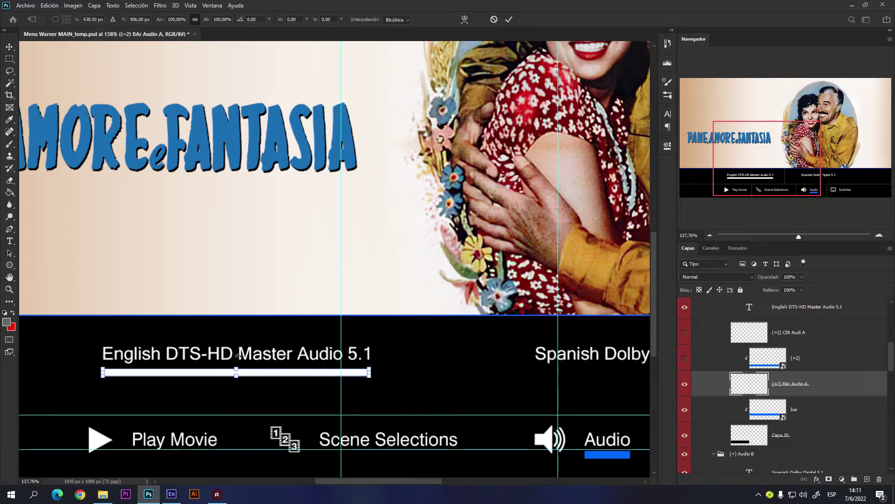
scroll(126, 386, up, 2)
scroll(126, 385, up, 1)
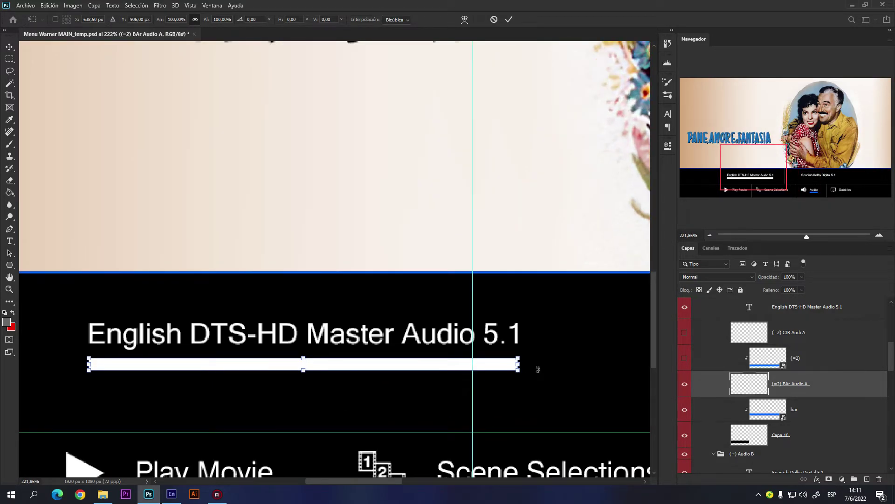
scroll(518, 364, up, 3)
scroll(520, 362, up, 3)
scroll(519, 362, up, 4)
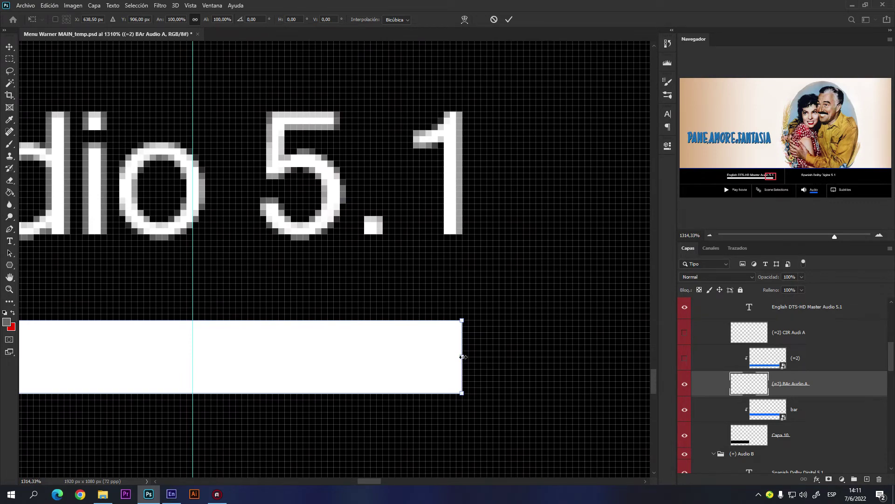
Resize the bar so its right end sits under the final 1 of 5.1, and apply
drag(502, 357, 518, 357)
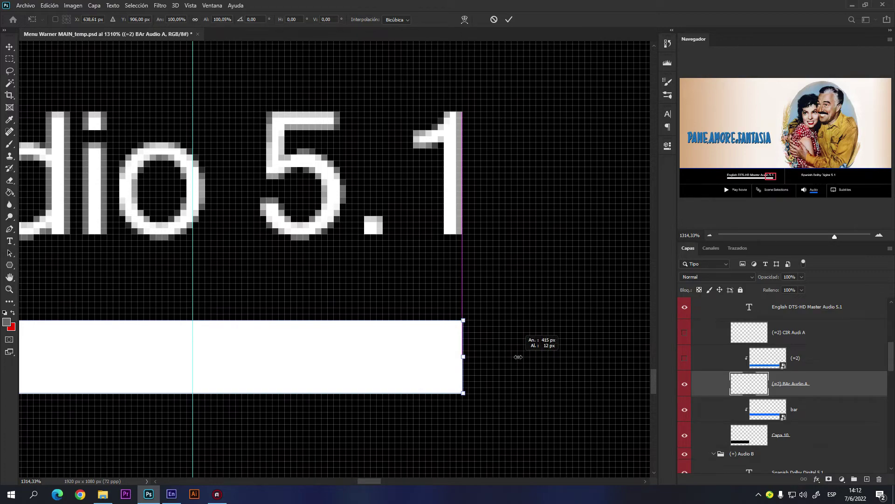
drag(373, 357, 370, 356)
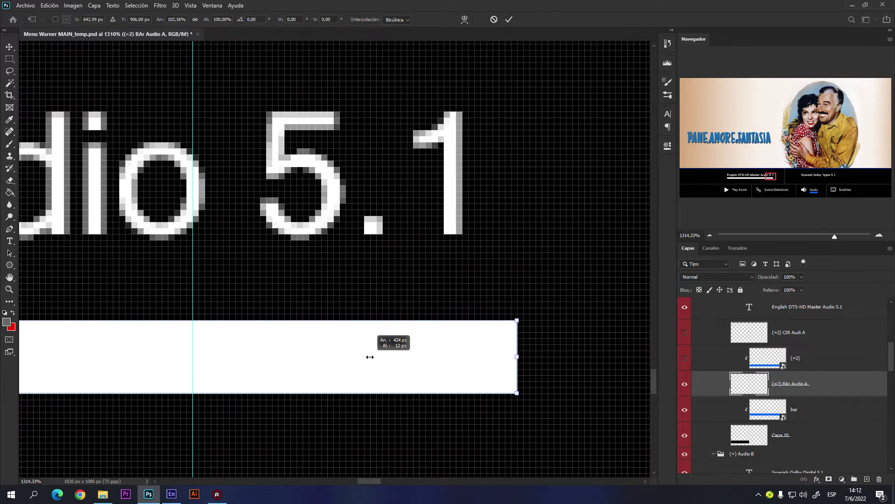
drag(370, 357, 465, 363)
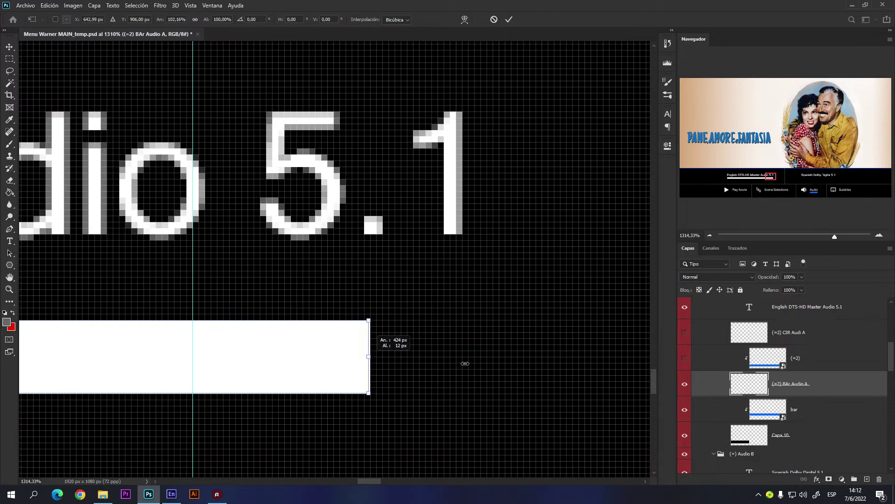
drag(470, 364, 470, 364)
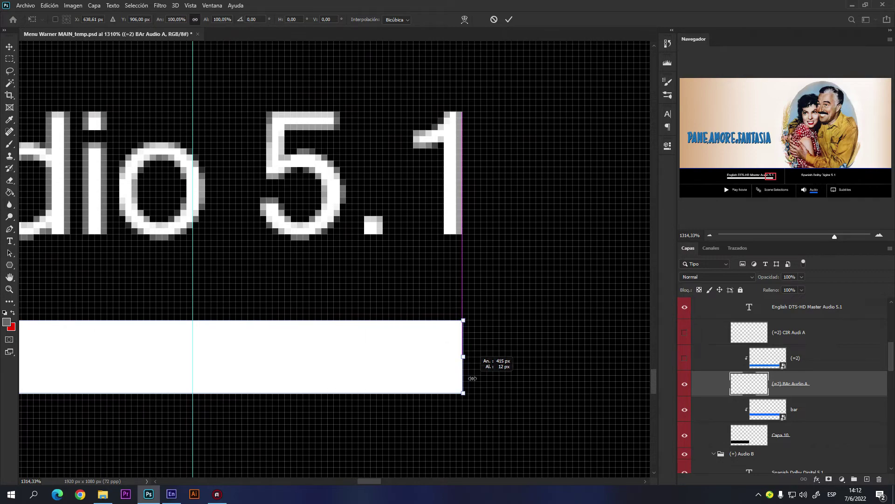
drag(471, 366, 468, 359)
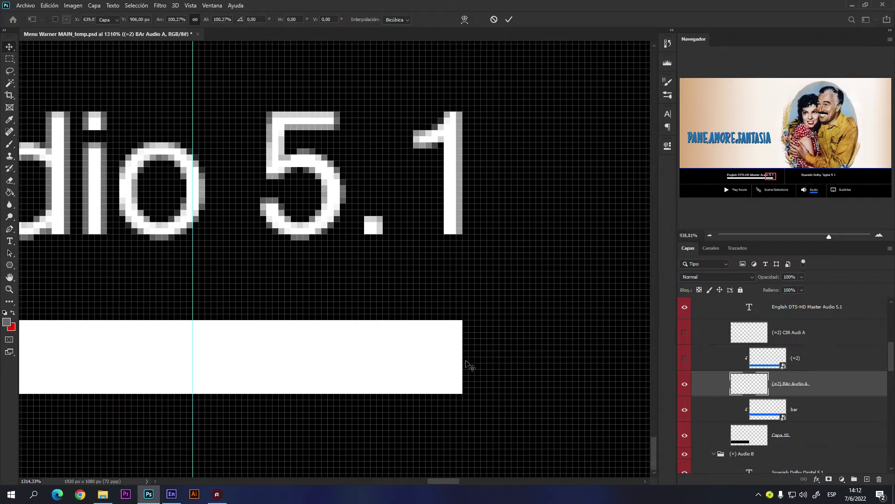
key(Return)
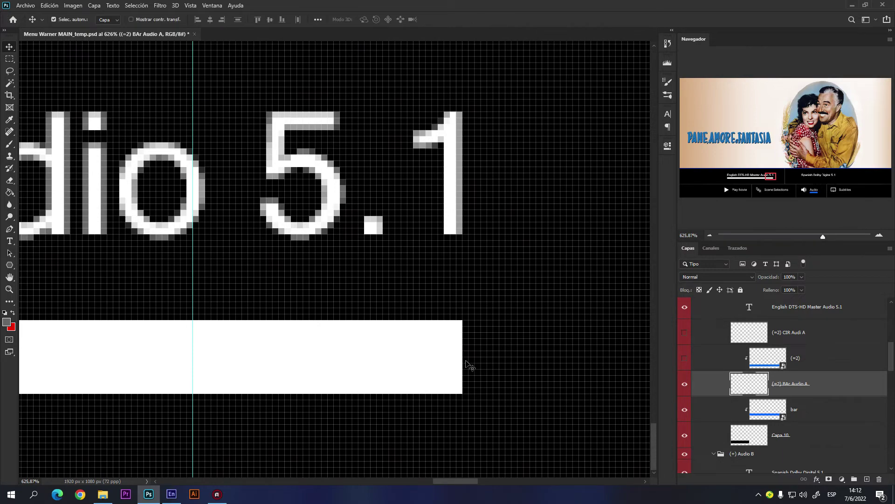
scroll(469, 365, down, 3)
scroll(470, 365, down, 2)
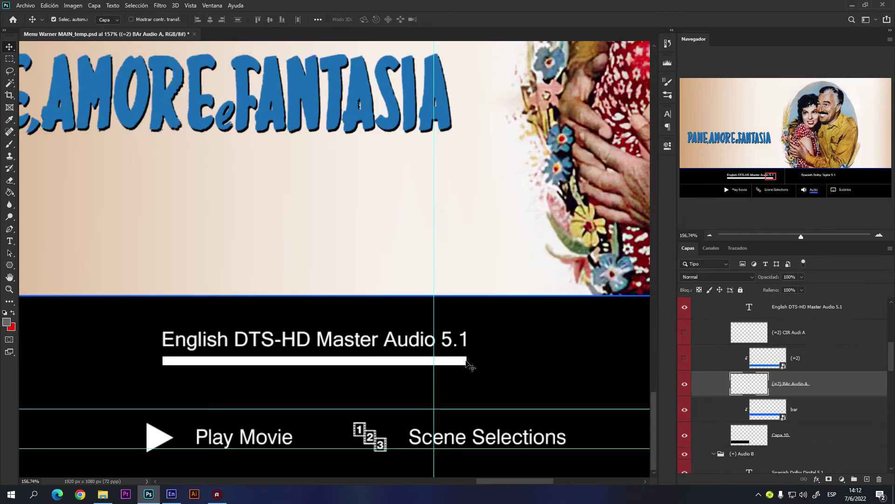
scroll(469, 365, down, 4)
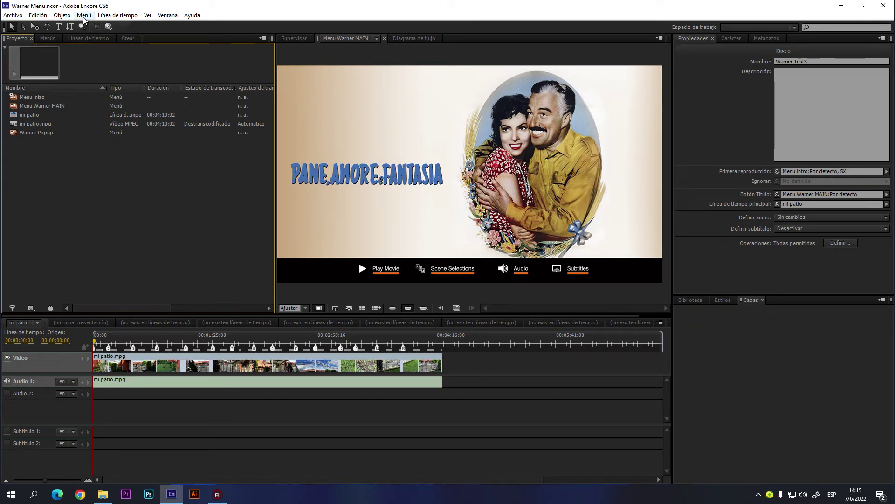
Inspect the Warner Popup and Menu intro menus in the Project panel and browse the Menú commands
click(38, 134)
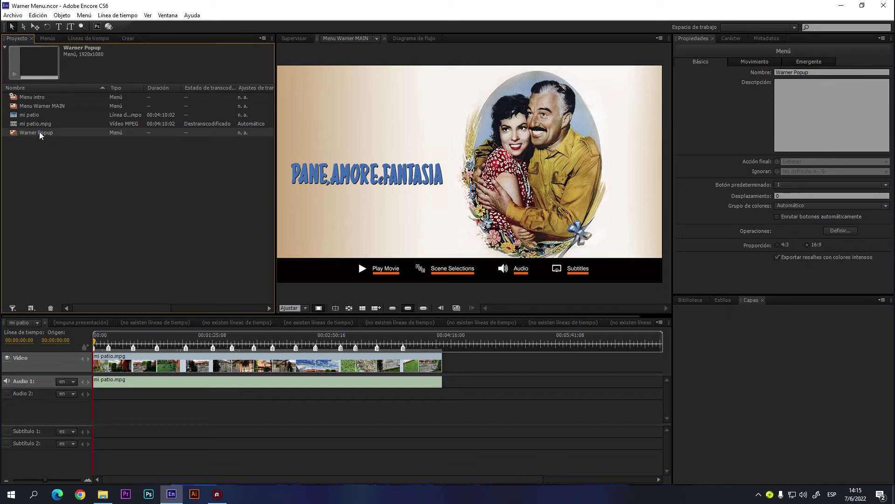
click(45, 108)
click(38, 98)
click(89, 16)
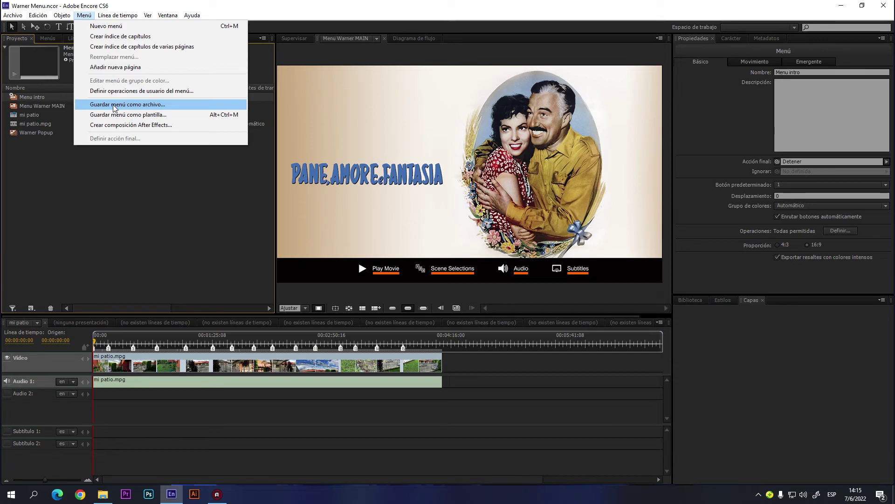
click(94, 222)
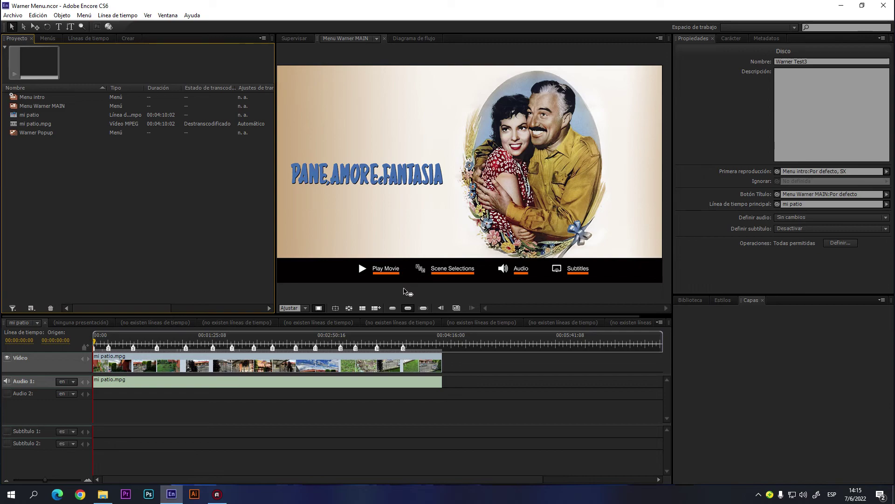
Show then hide button routing numbers on Menu Warner MAIN and enlarge its viewer preview
click(348, 308)
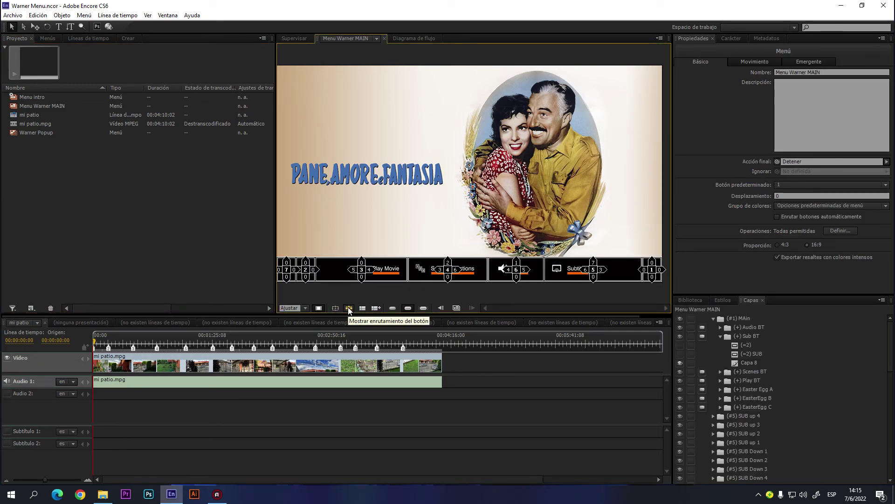
click(349, 308)
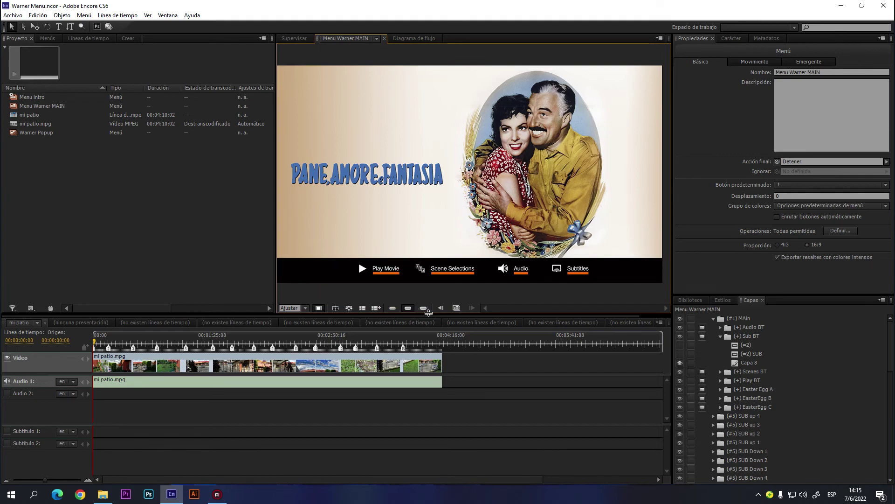
click(319, 308)
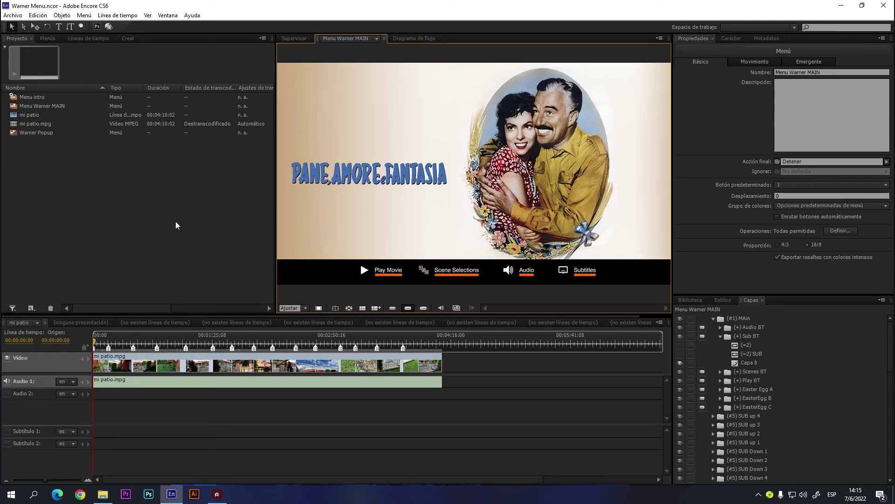